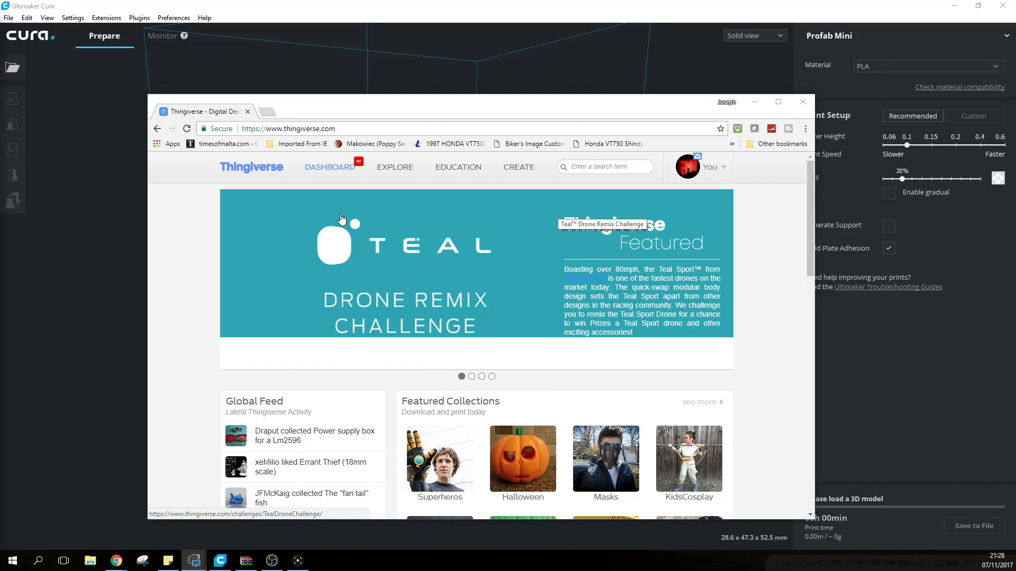
Search Thingiverse for 'charmander', open the Low-Poly Charmander page and download all its files as a zip
left_click(586, 167)
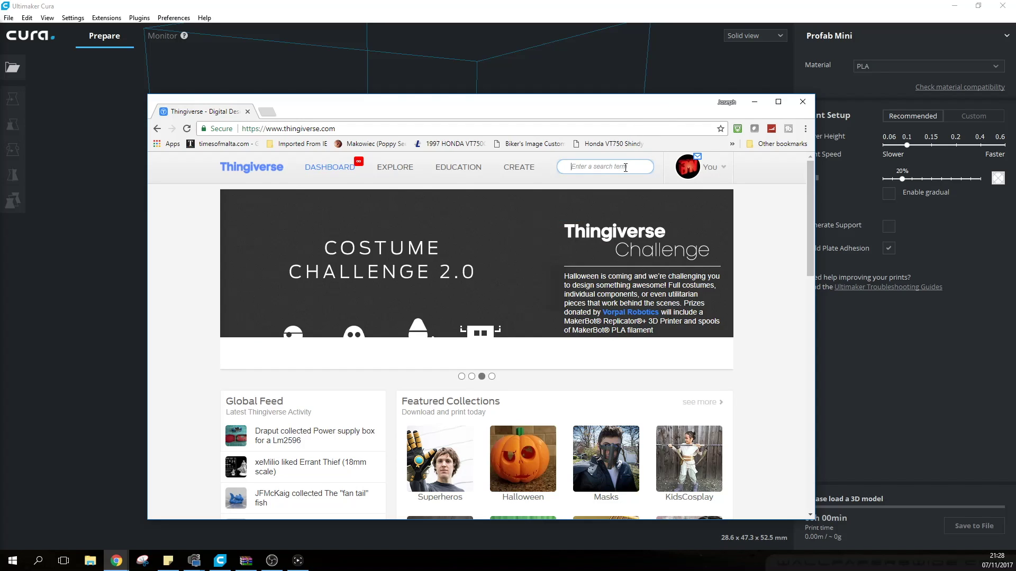
left_click(627, 166)
type("charmander")
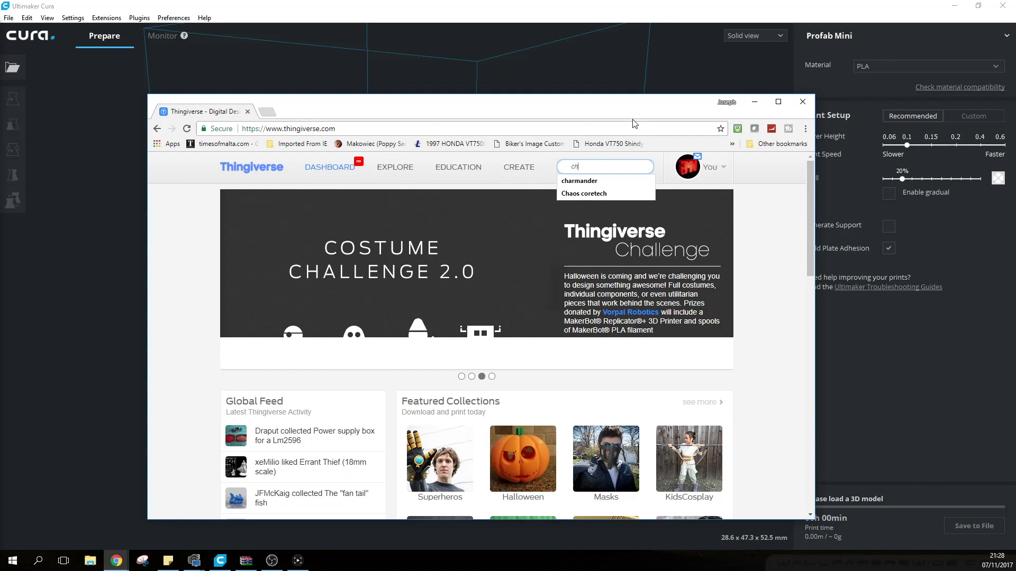
key("Return")
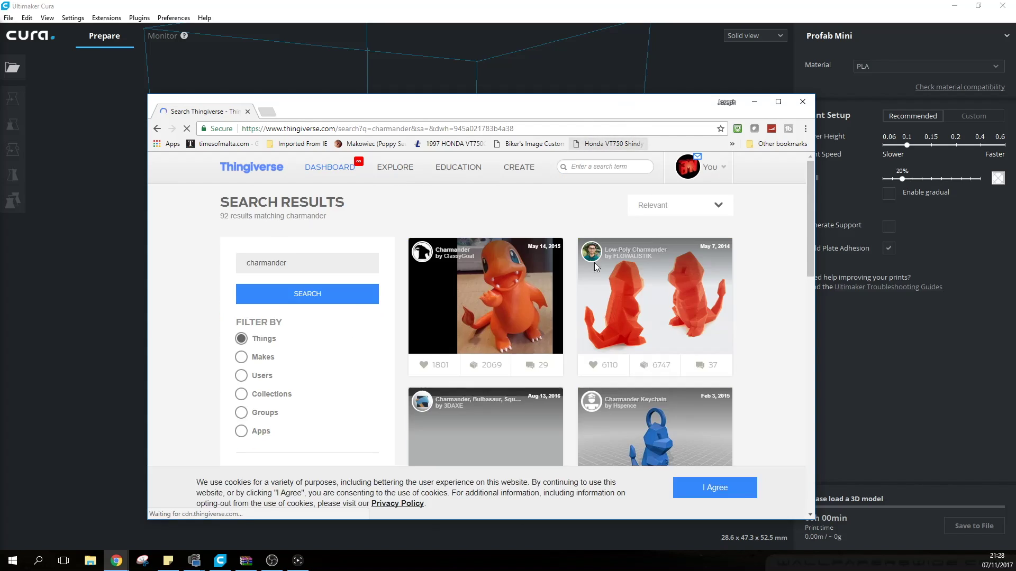
left_click(656, 288)
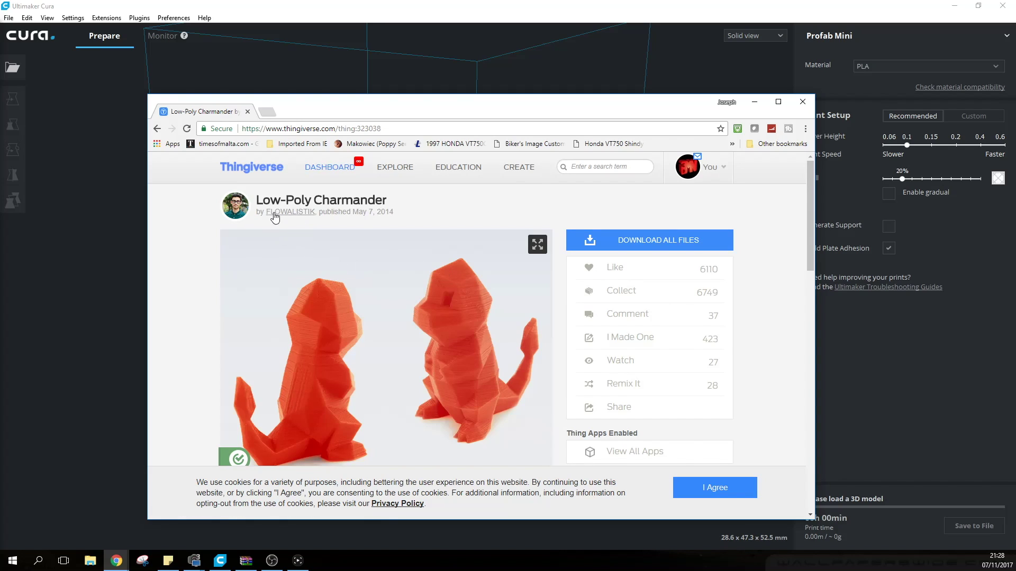
left_click(665, 243)
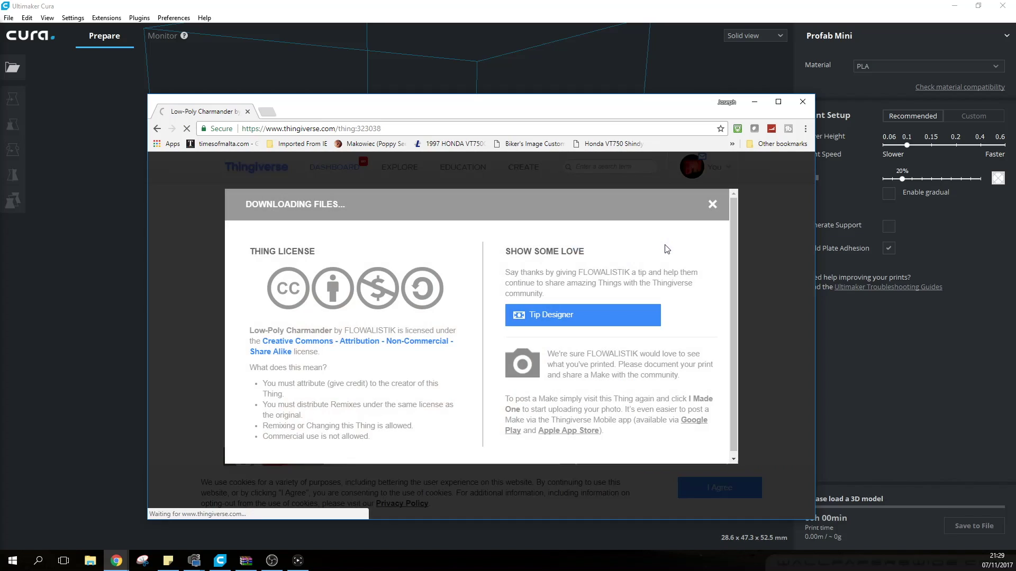
left_click(711, 200)
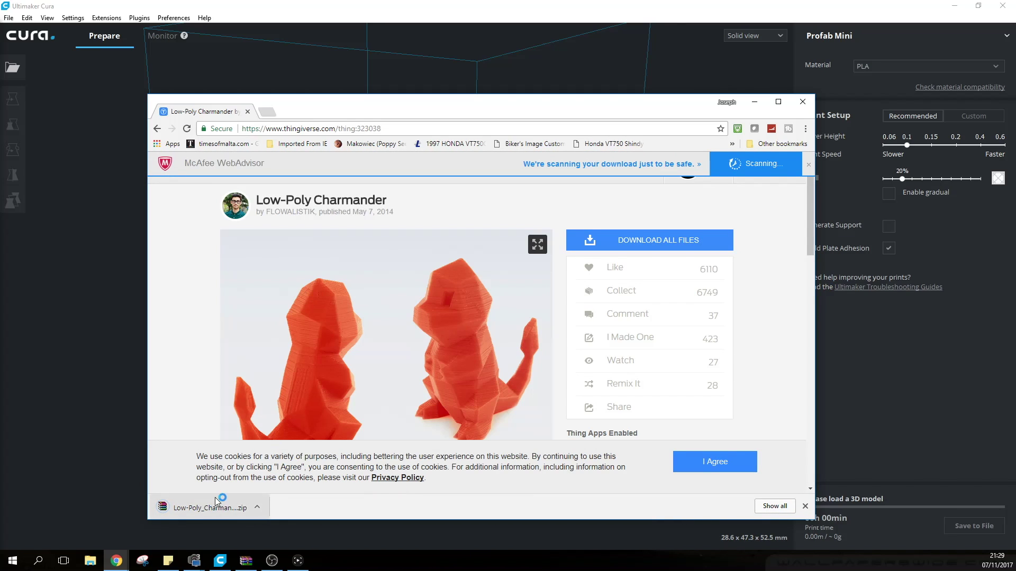
Drag charmander_starter_1gen_flowalistik.STL from the zip's files folder into the Cura viewport
left_click(227, 505)
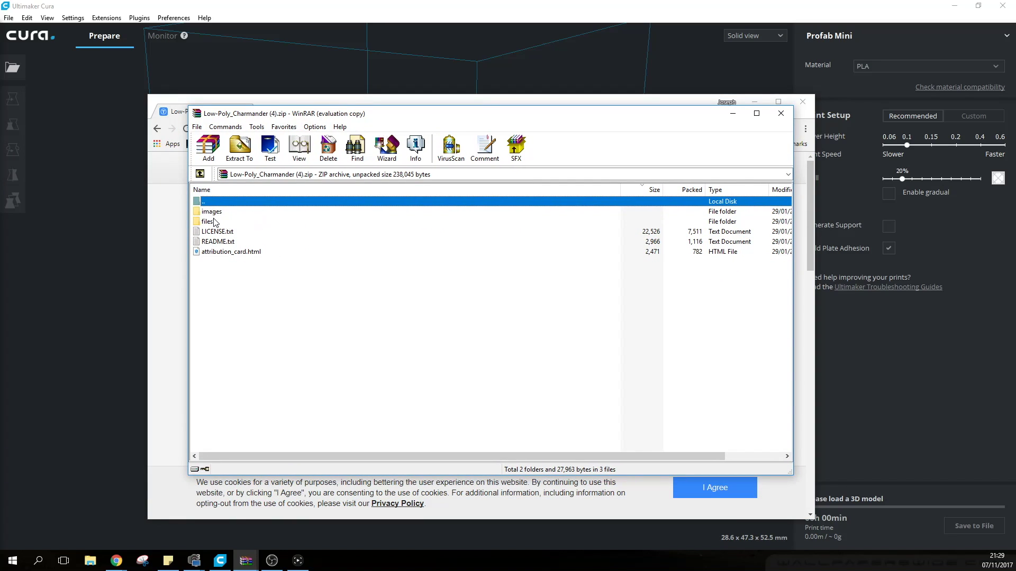
double_click(207, 222)
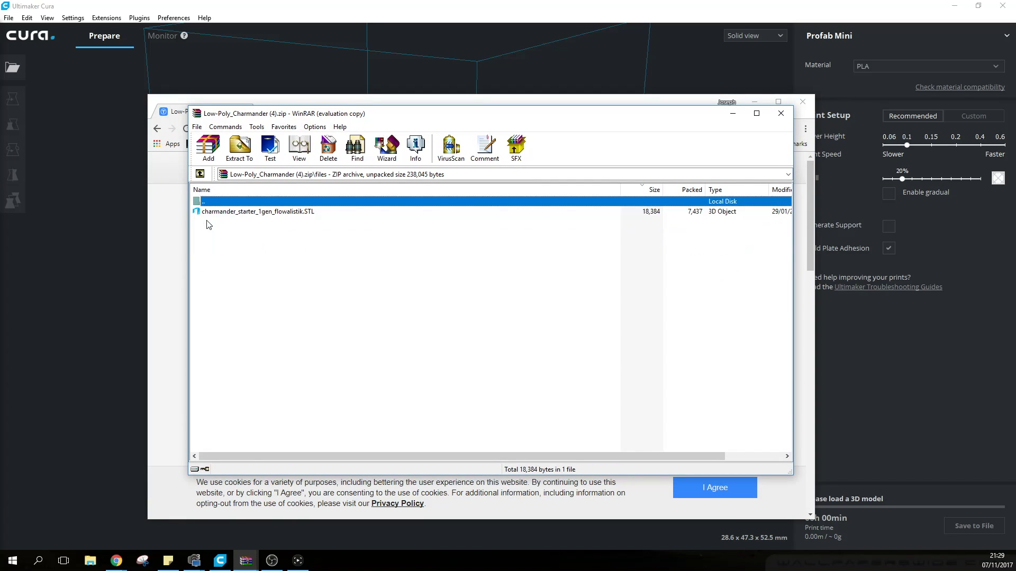
left_click(278, 212)
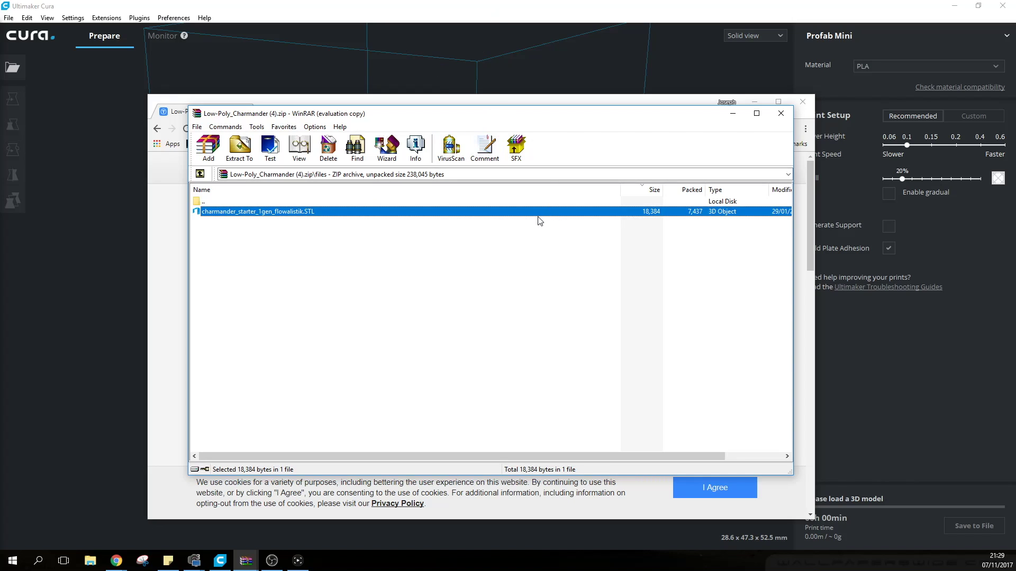
left_click_drag(537, 217, 119, 227)
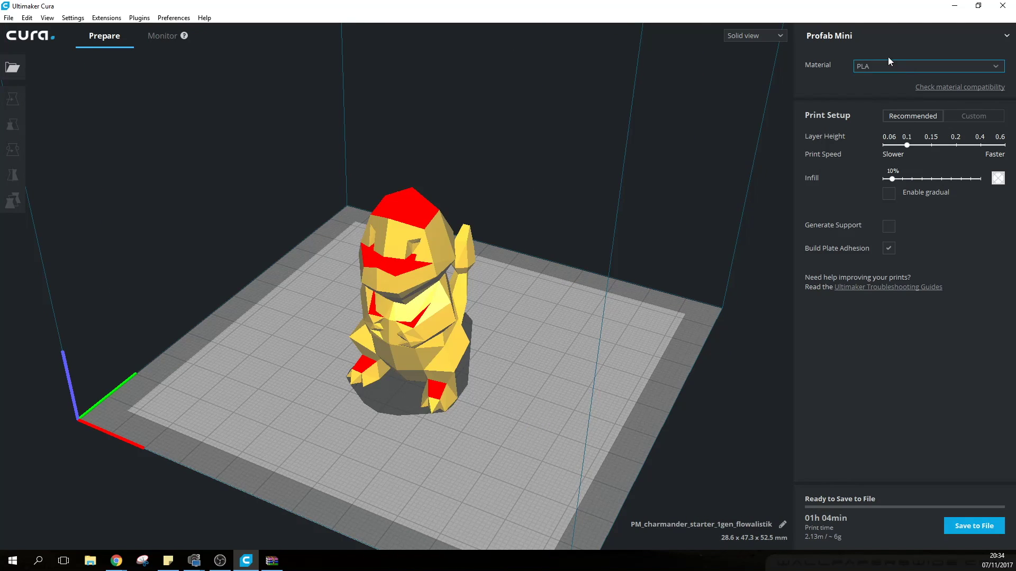
left_click(886, 65)
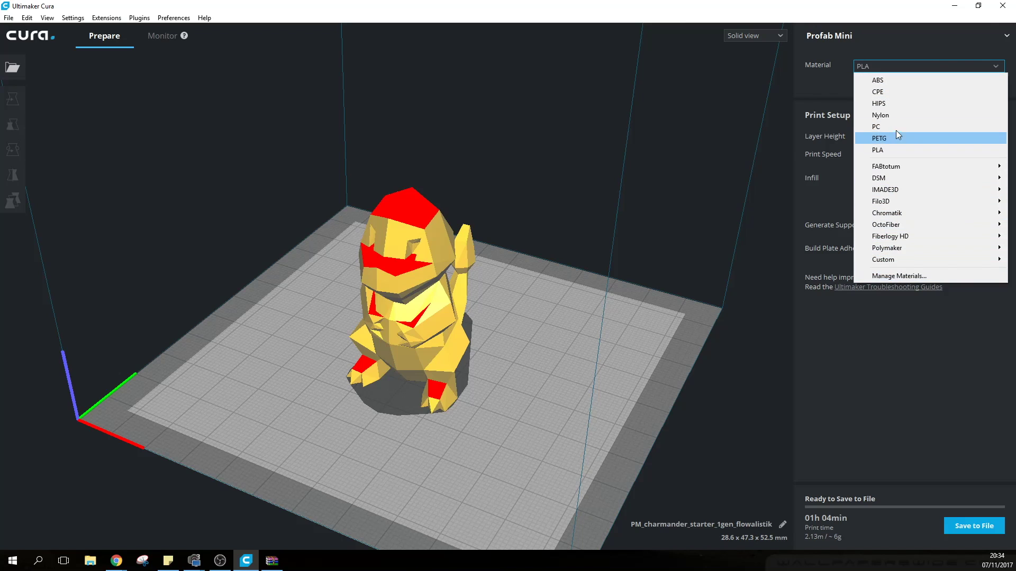
left_click(902, 54)
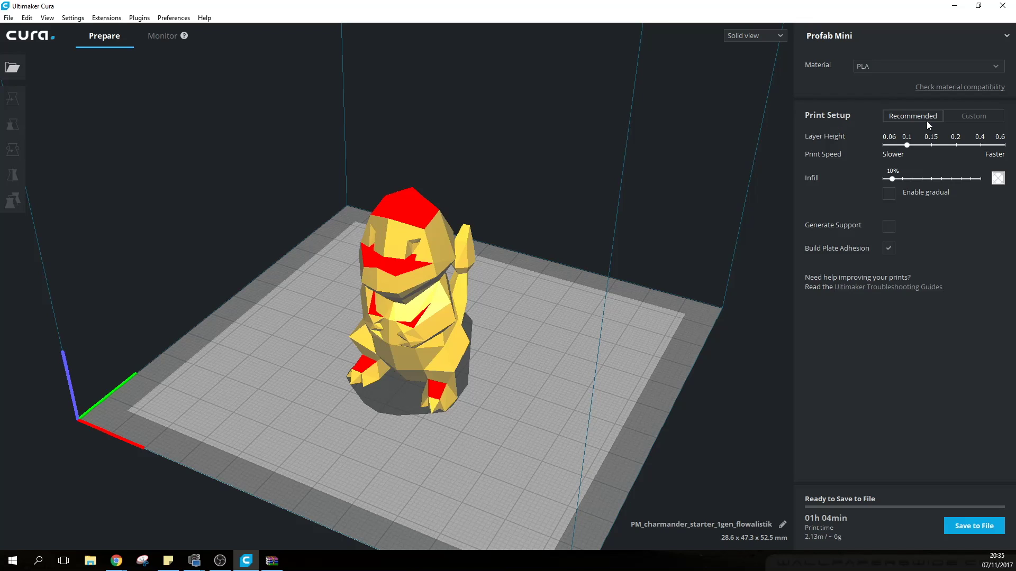
left_click(969, 117)
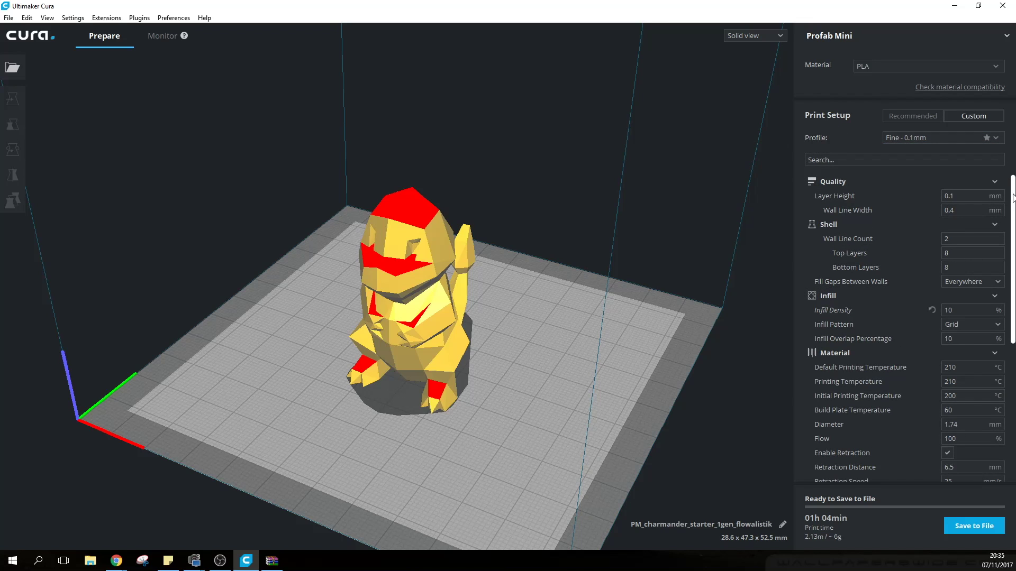
mouse_move(1012, 197)
left_mouse_down()
mouse_move(1012, 332)
mouse_move(1013, 197)
left_mouse_up()
left_click(925, 116)
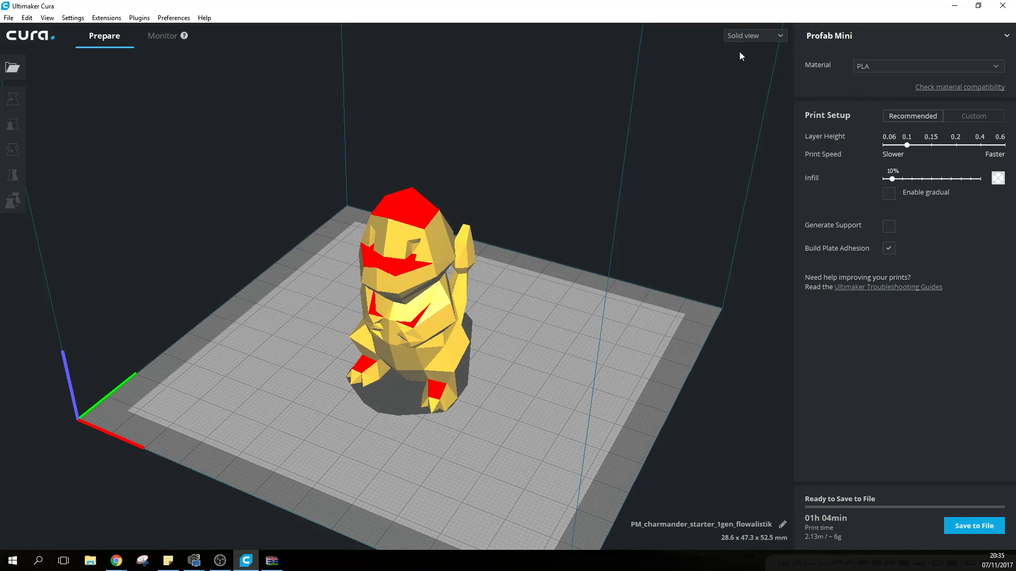
Switch to Layer view, show every layer up to the top, and orbit to a low side-on angle
left_click(757, 36)
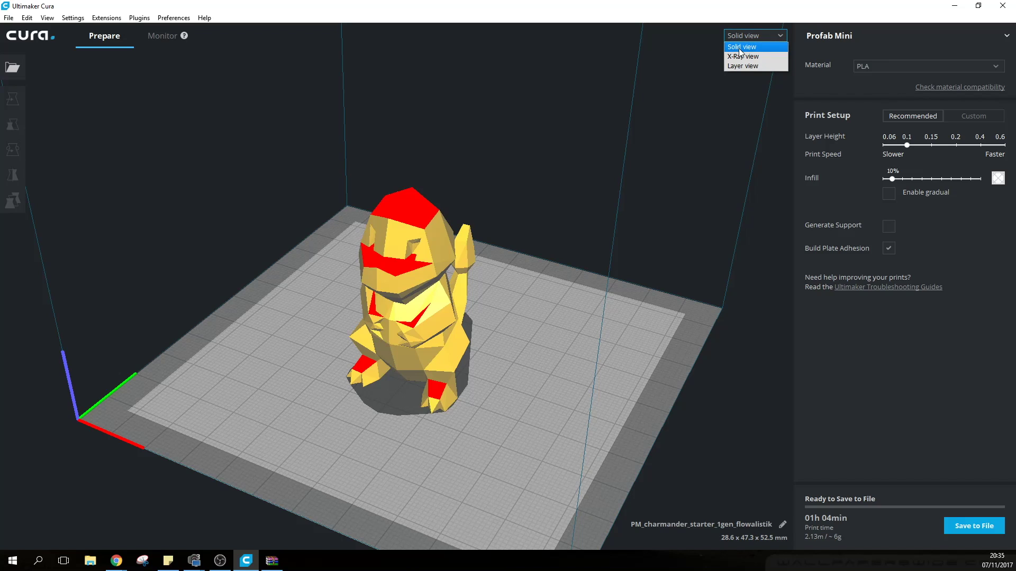
left_click(748, 65)
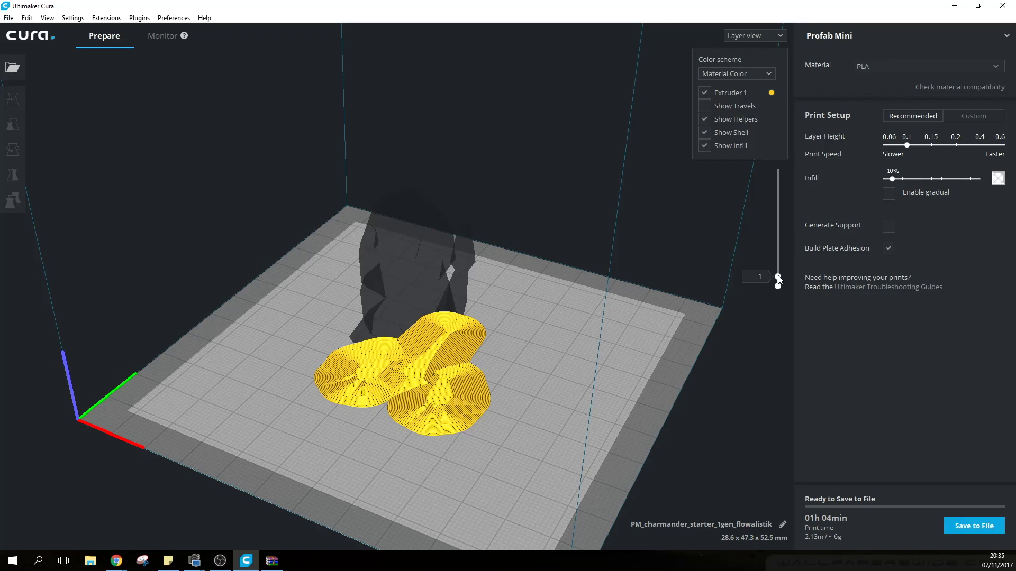
left_click_drag(778, 279, 777, 170)
scroll(451, 222, "up", 10)
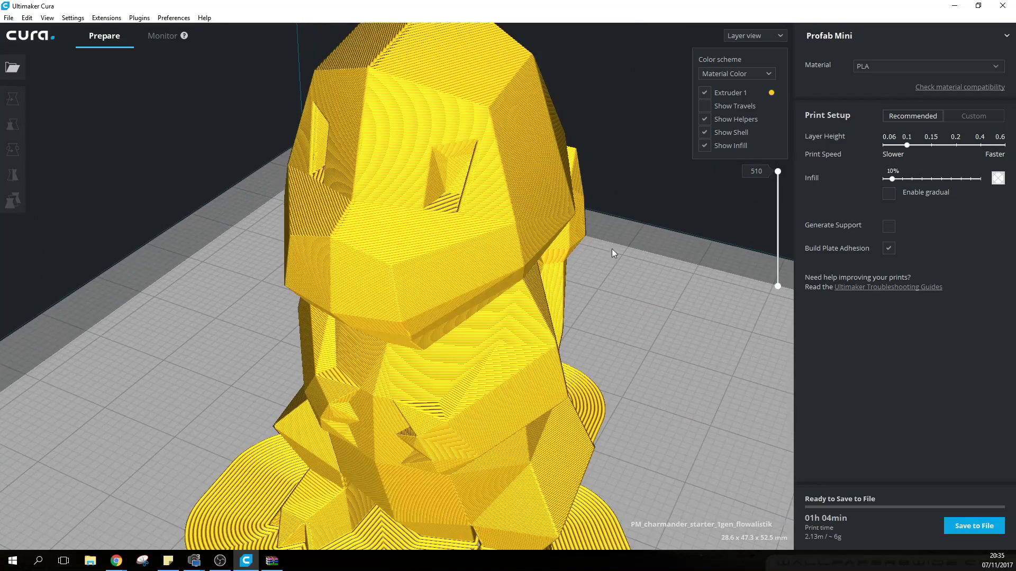
right_click_drag(611, 248, 608, 299)
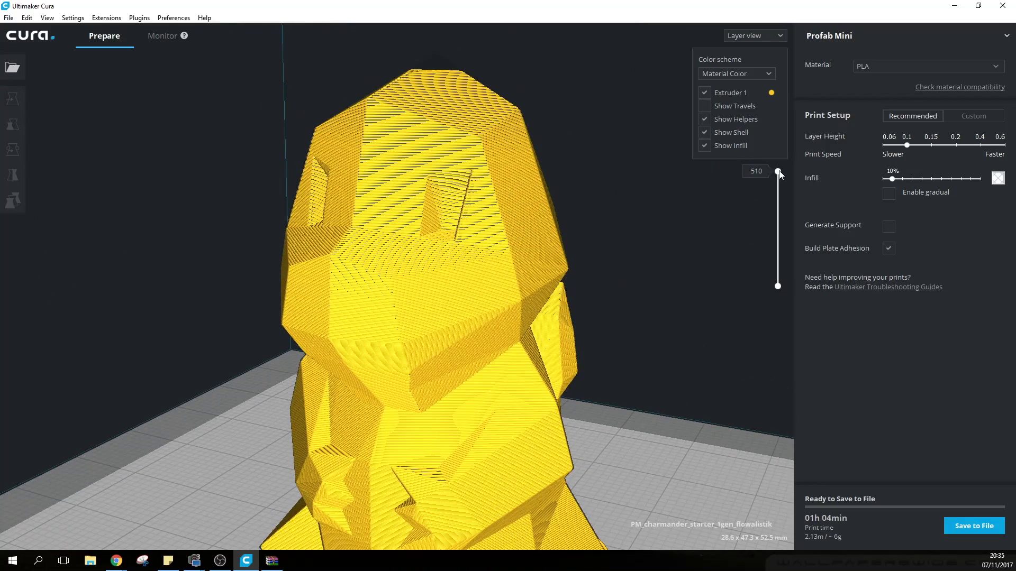
double_click(751, 171)
mouse_move(778, 171)
left_mouse_down()
mouse_move(775, 240)
mouse_move(776, 164)
left_mouse_up()
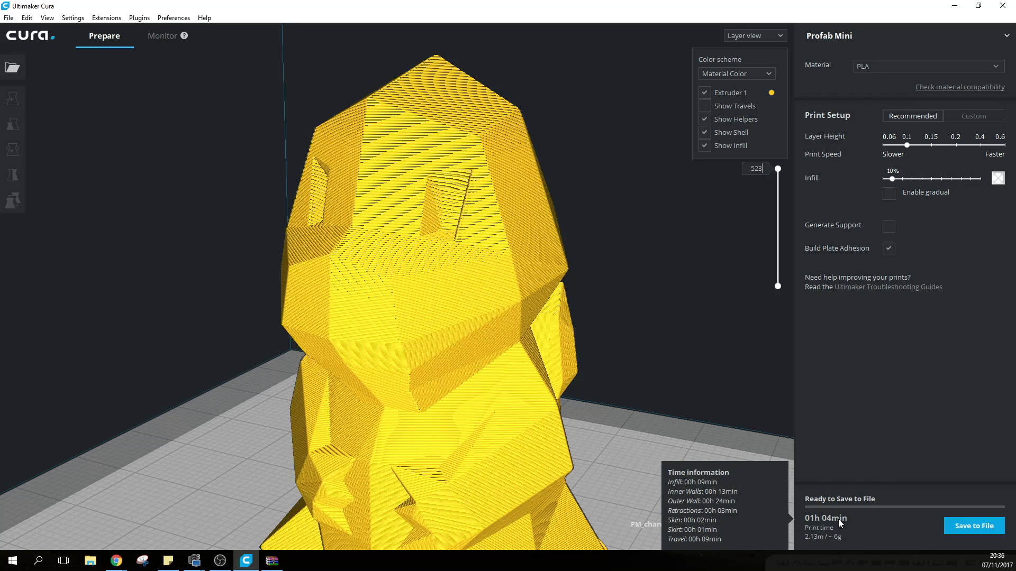
Set the layer height to 0.2 and check the 00h 33min print-time breakdown
left_click_drag(936, 144, 957, 145)
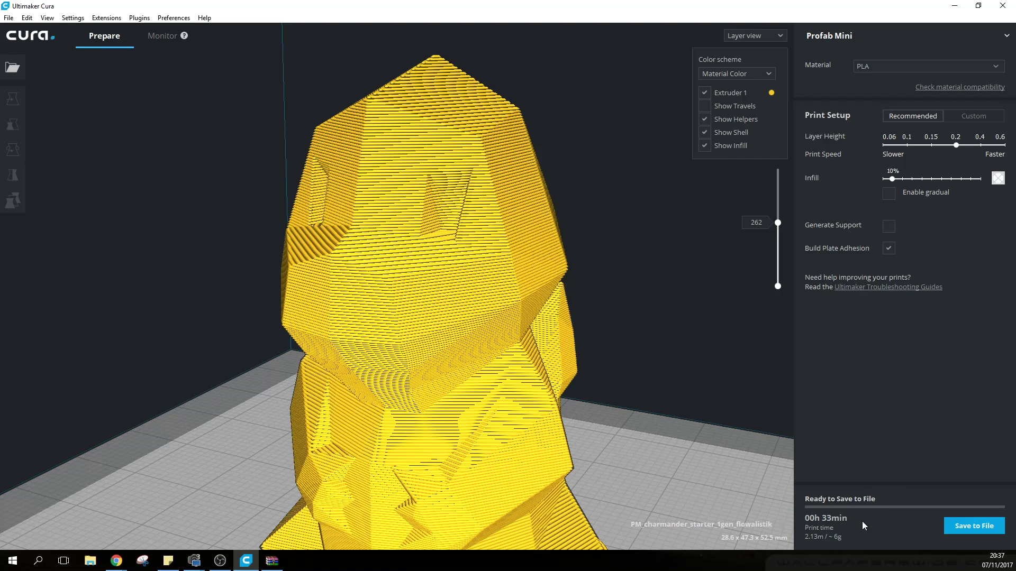
mouse_move(819, 518)
View from above with layers cut to 121, trial 30% infill, then return infill to 10%
right_click_drag(608, 242, 608, 280)
left_click_drag(778, 222, 777, 227)
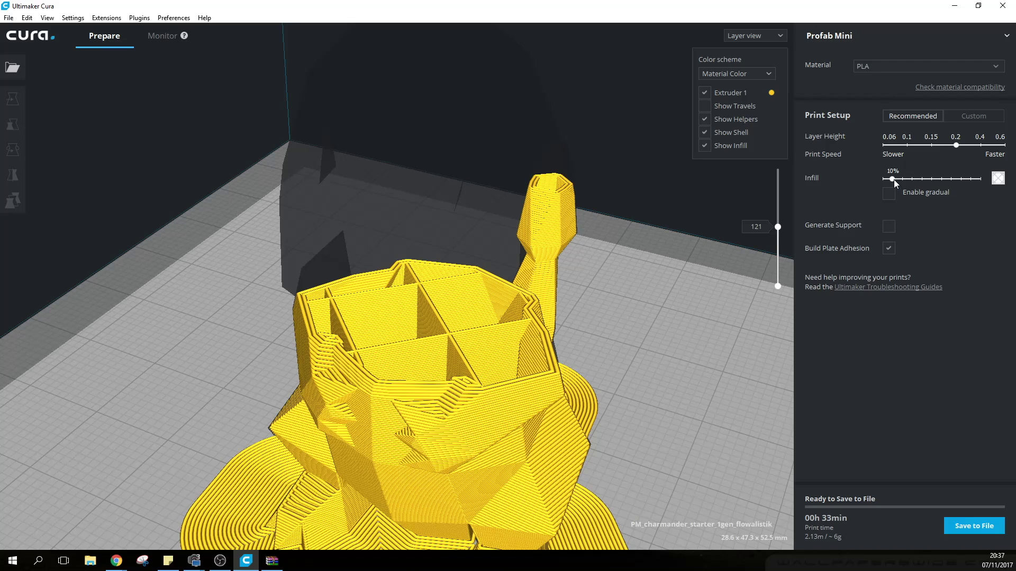
left_click_drag(893, 179, 903, 179)
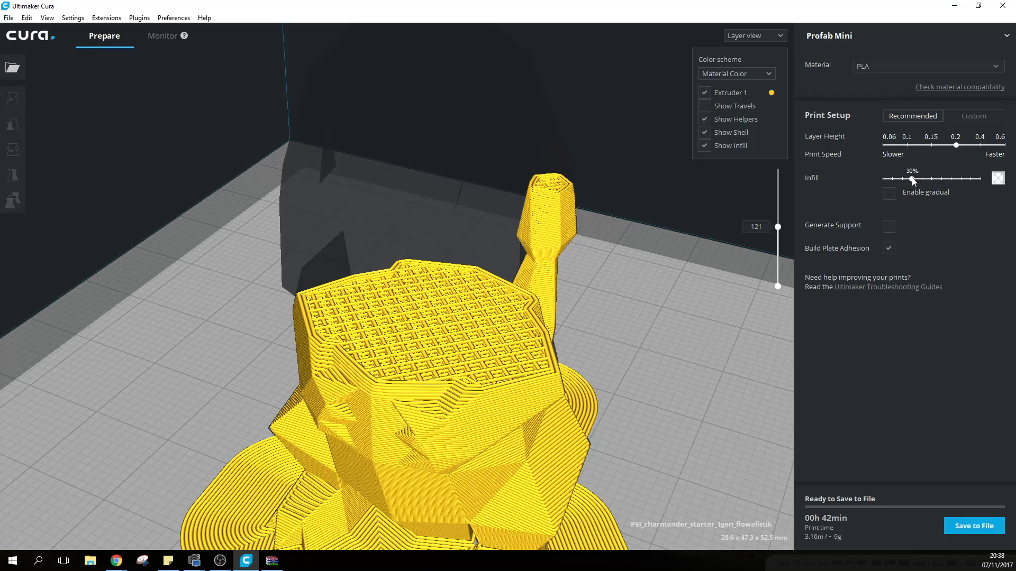
left_click_drag(911, 179, 895, 179)
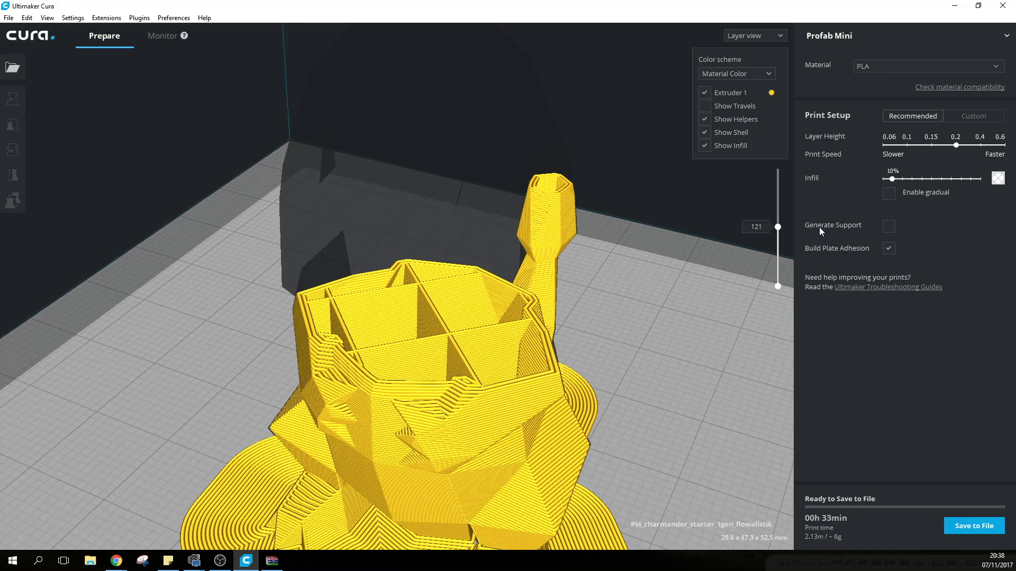
Enable gradual infill and inspect the model's interior from above at layer 91
left_click(887, 194)
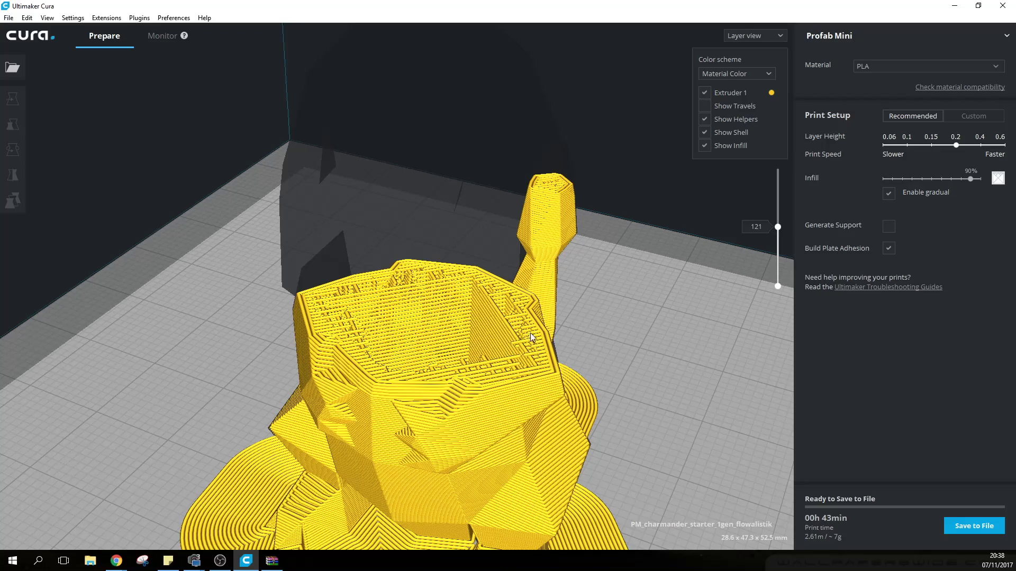
right_click_drag(516, 331, 477, 307)
scroll(505, 204, "up", 5)
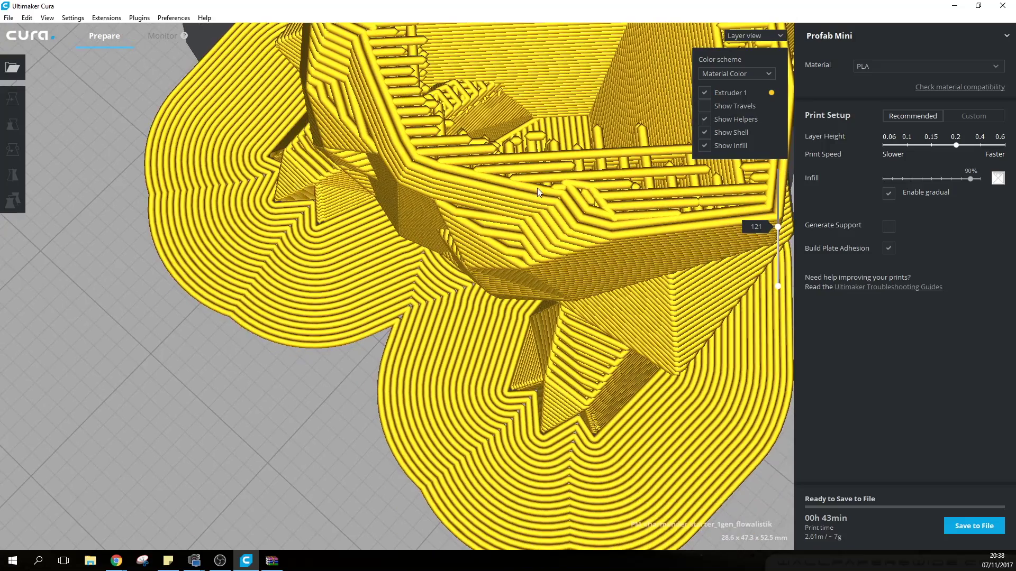
right_click_drag(537, 188, 528, 228)
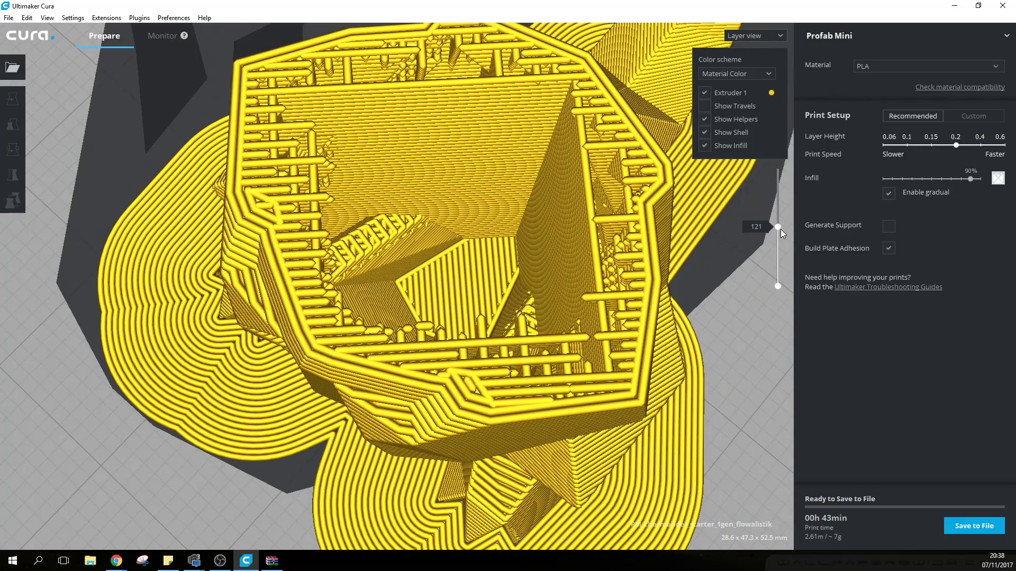
left_click_drag(780, 230, 776, 207)
Show layers up to the top of the head, then disable gradual infill, returning to 10%
scroll(667, 243, "down", 5)
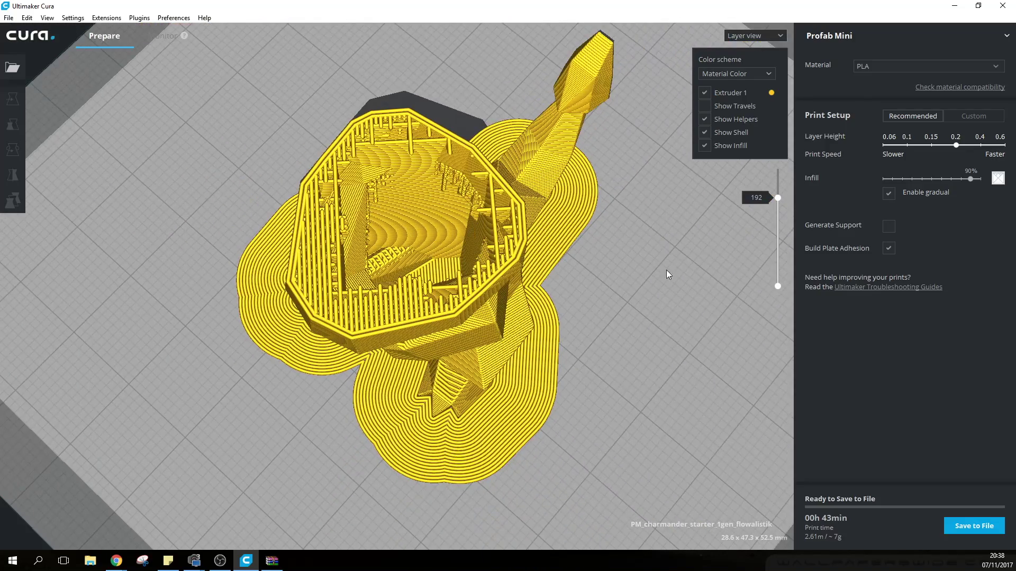
right_click_drag(667, 274, 694, 256)
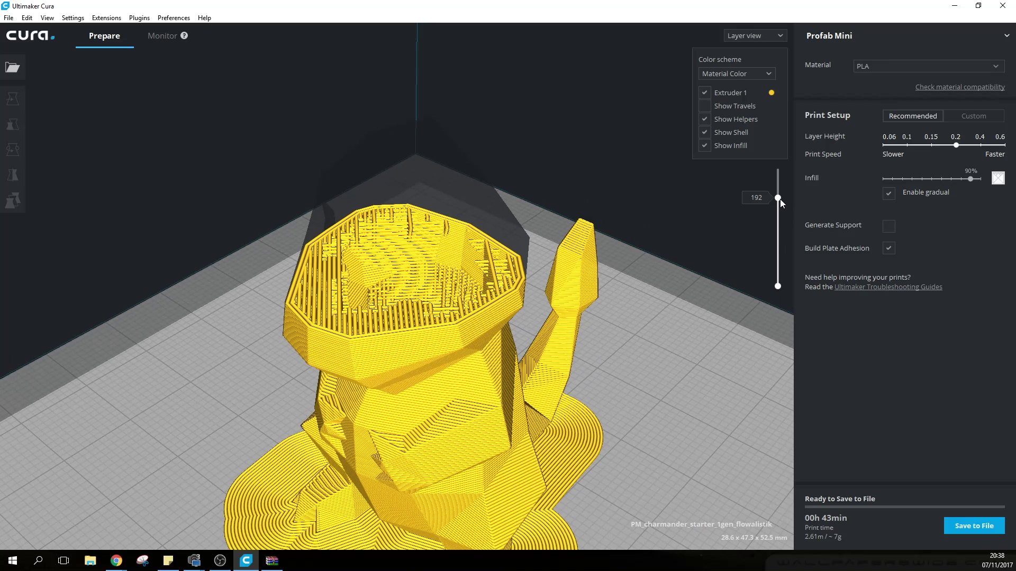
left_click_drag(780, 199, 779, 167)
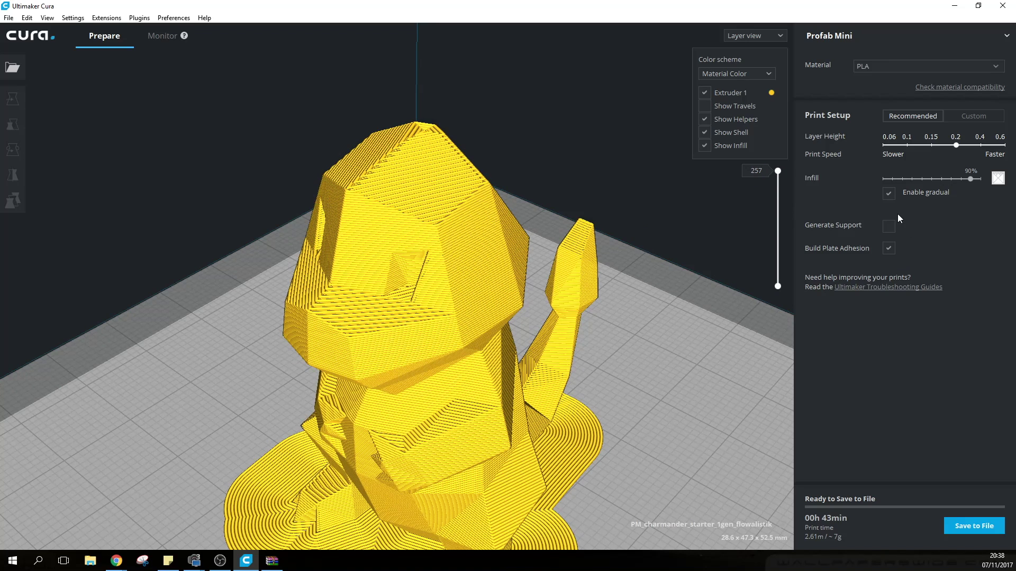
mouse_move(889, 195)
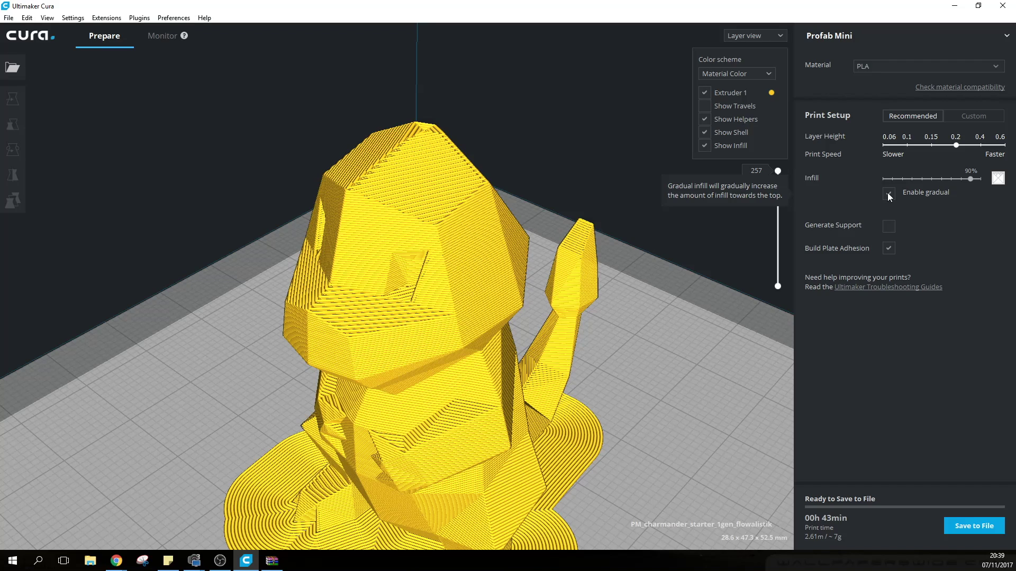
left_click(887, 192)
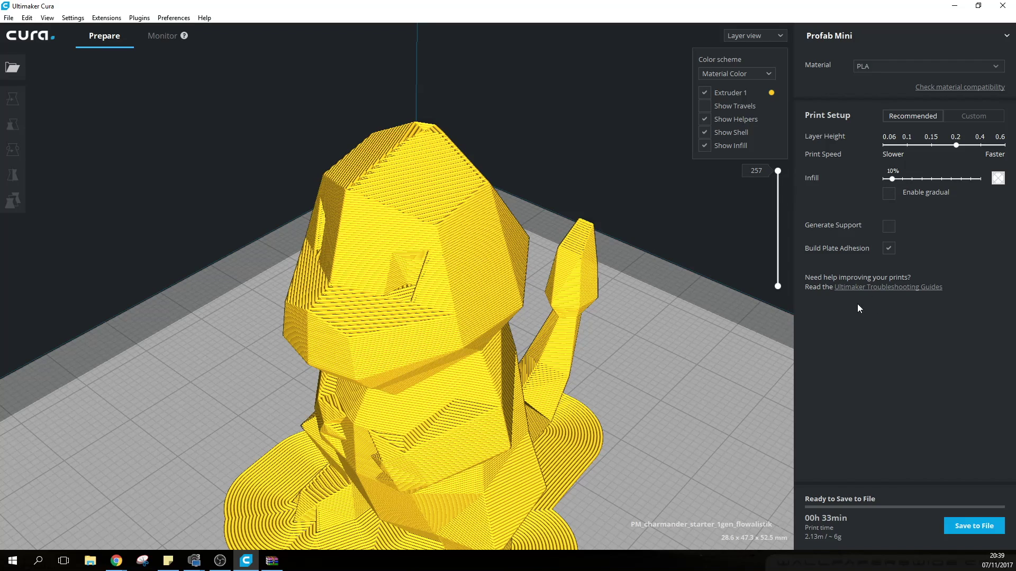
Enable Generate Support and orbit around the re-sliced model to see it on the build plate
left_click(890, 227)
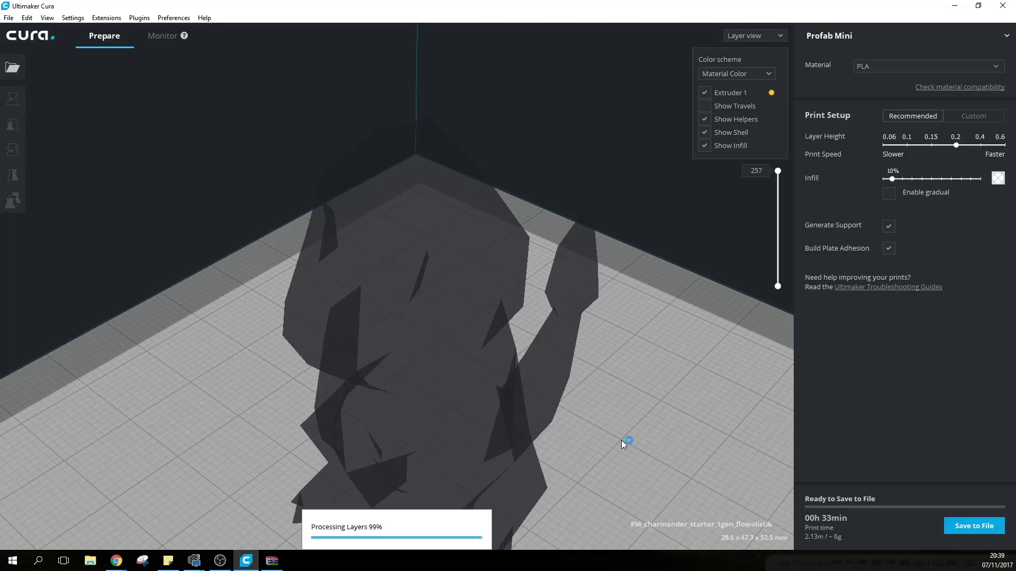
scroll(636, 453, "up", 5)
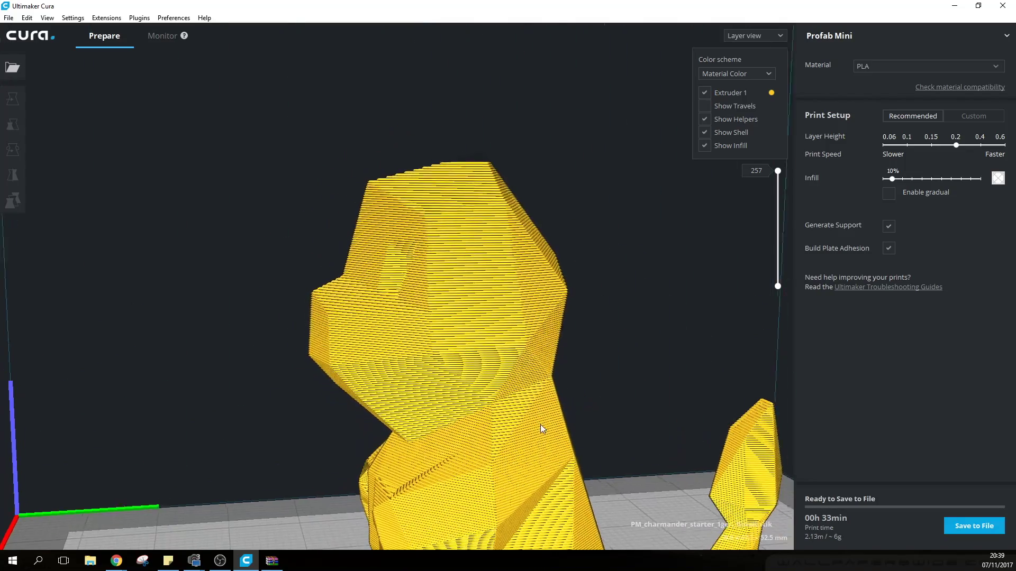
right_click_drag(541, 424, 326, 381)
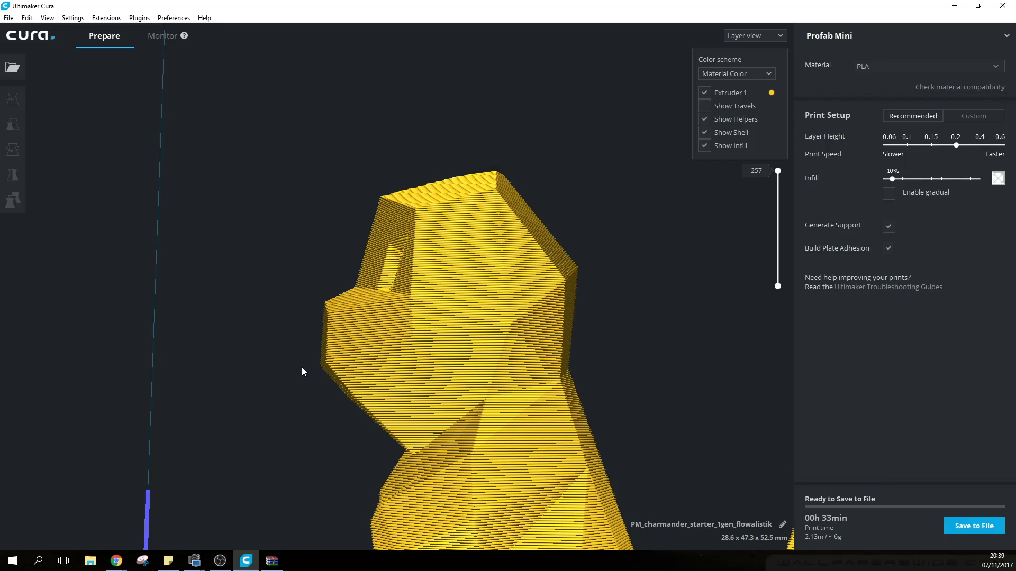
scroll(301, 367, "down", 10)
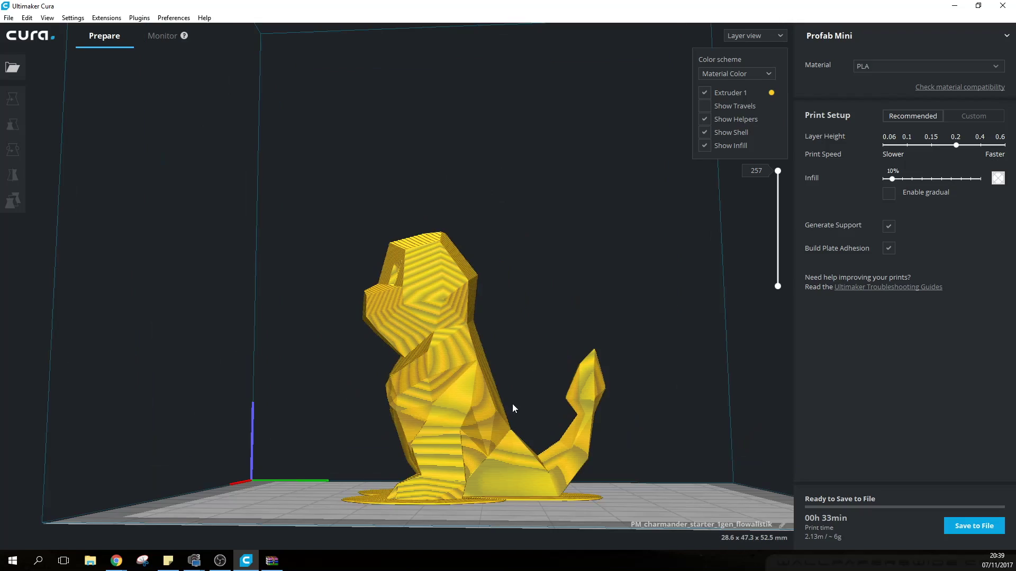
right_click_drag(327, 364, 382, 402)
scroll(363, 414, "up", 5)
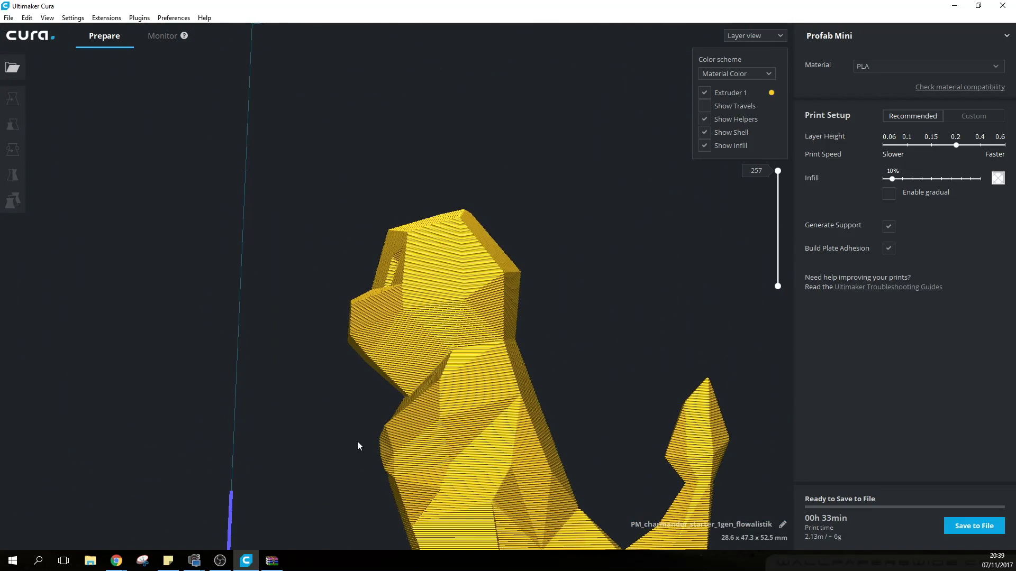
right_click_drag(358, 446, 434, 392)
scroll(426, 392, "up", 3)
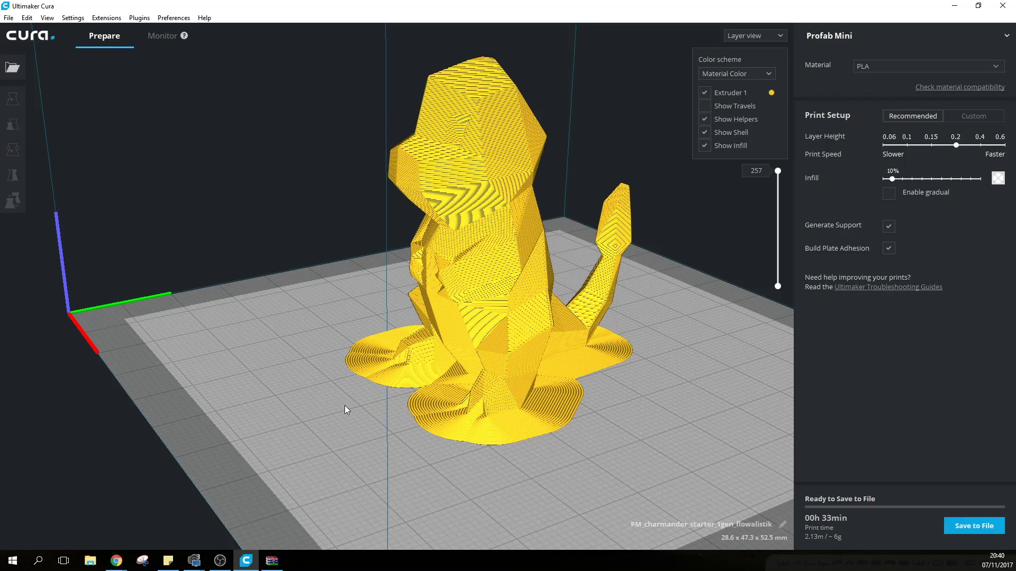
Turn off build plate adhesion so only a skirt remains, inspecting the model front and side
right_click_drag(345, 410, 526, 414)
right_click_drag(412, 359, 392, 407)
right_click_drag(603, 405, 600, 409)
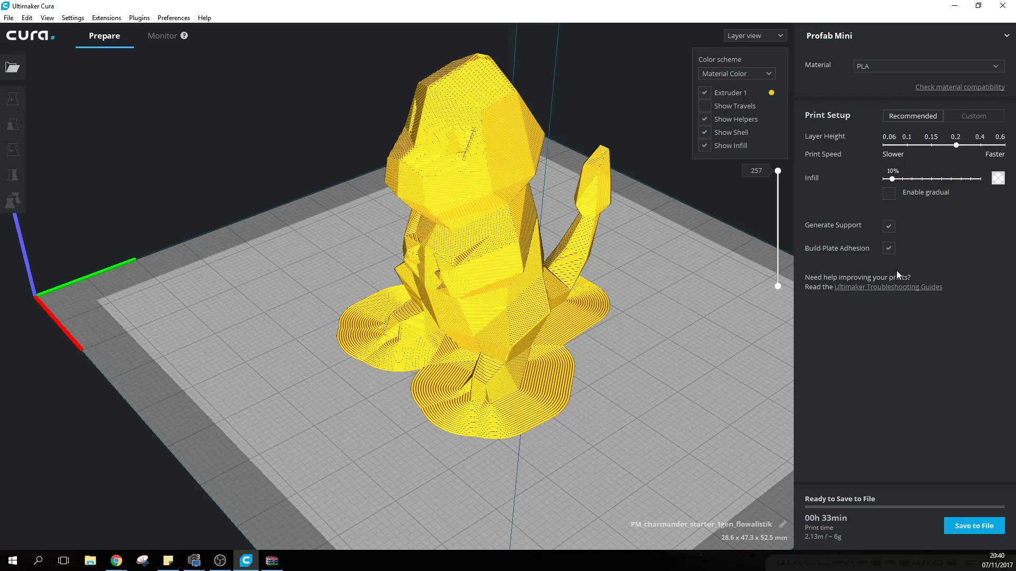
left_click(890, 250)
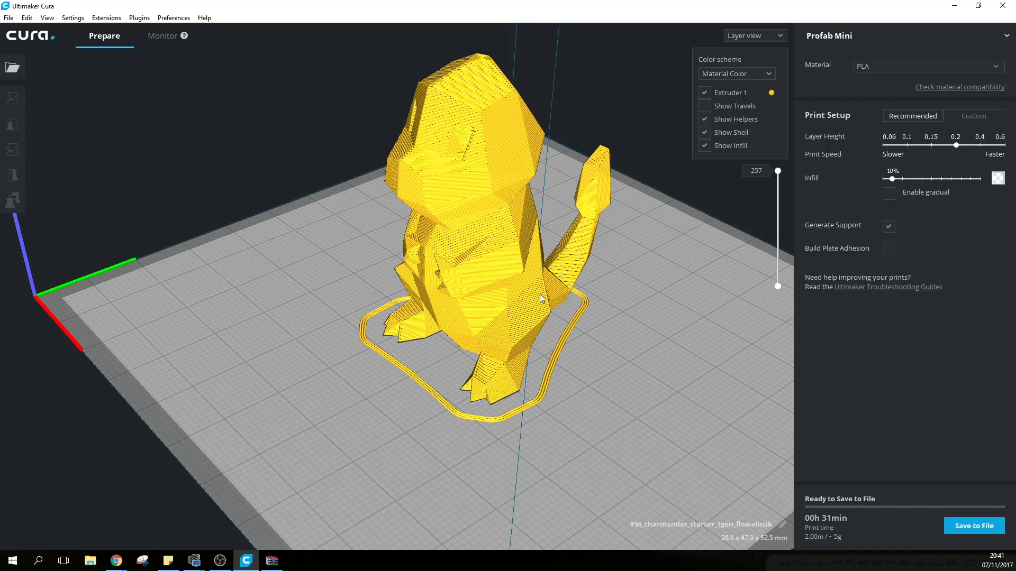
right_click_drag(364, 392, 592, 348)
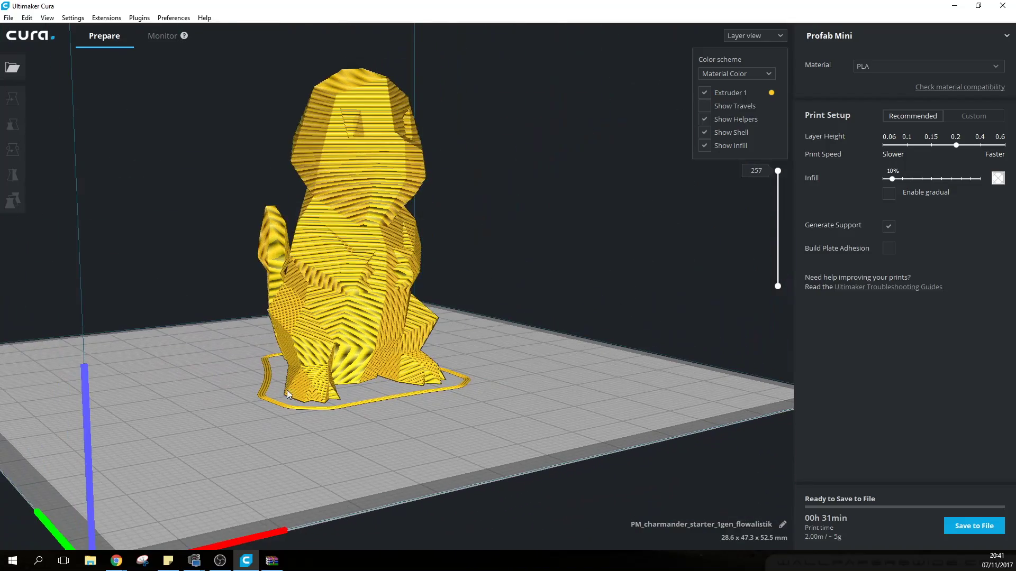
right_click_drag(431, 427, 437, 379)
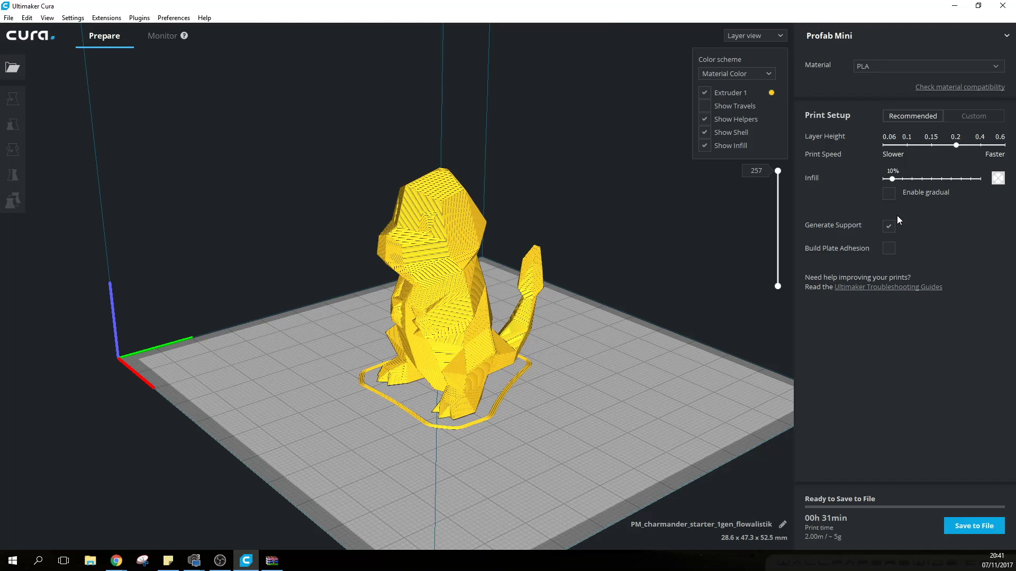
Switch the display to Solid view and orbit around the model
left_click(777, 36)
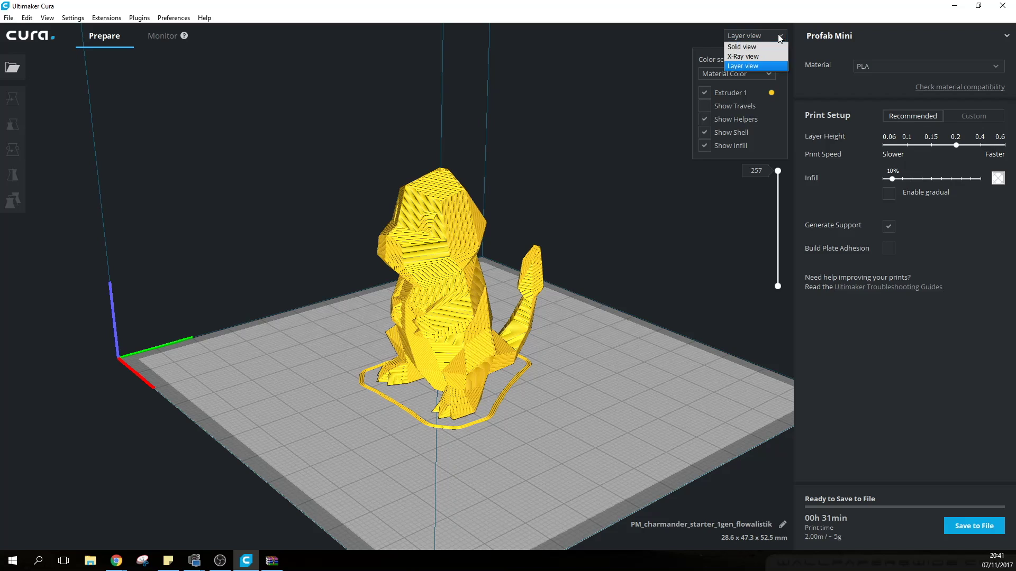
left_click(754, 50)
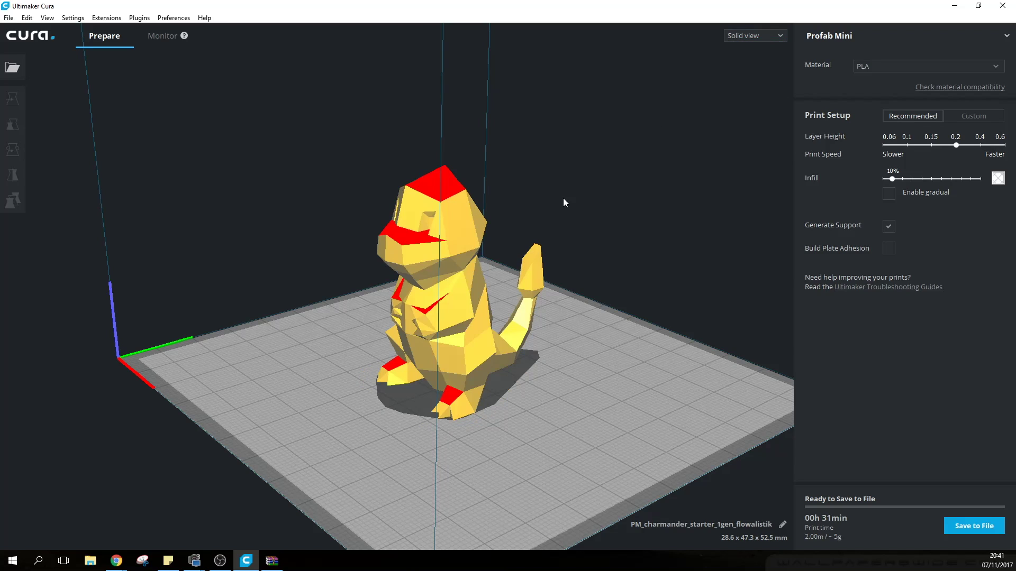
right_click_drag(328, 339, 313, 312)
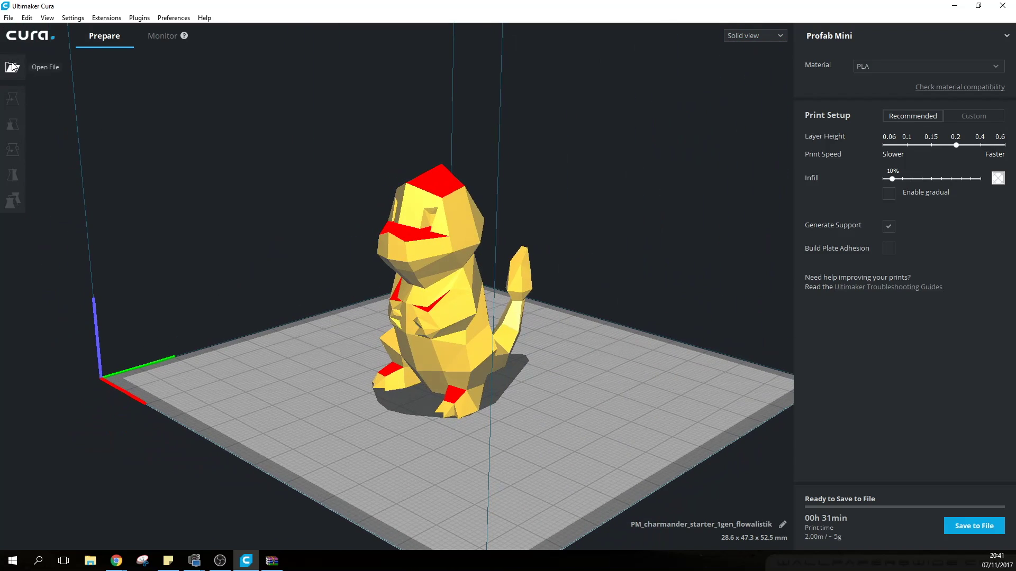
With the Move tool, slide the Charmander along X, toward the back, and lift it 8.3361 mm
left_click(426, 246)
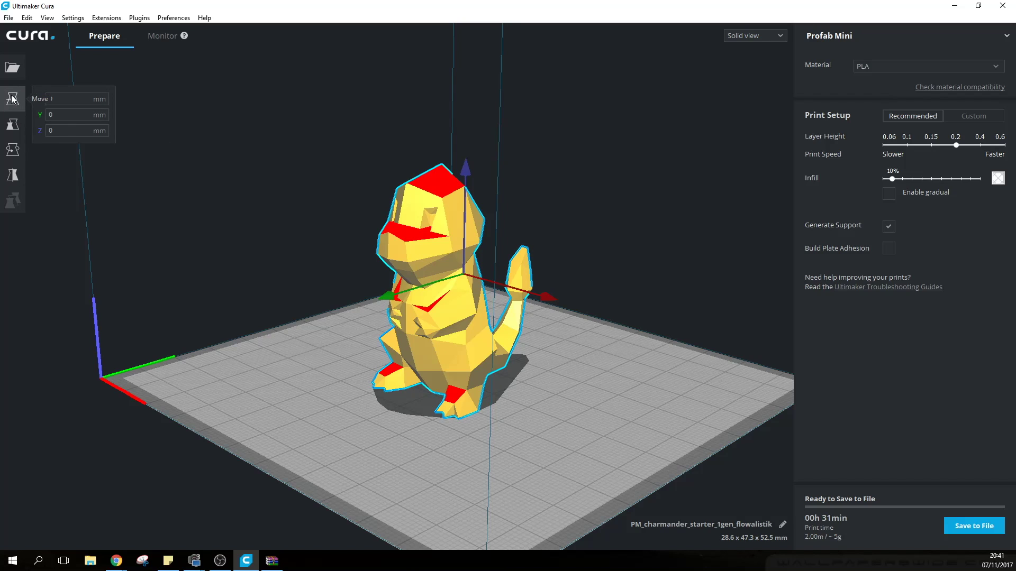
left_click(72, 114)
left_click(69, 99)
left_click_drag(498, 283, 427, 259)
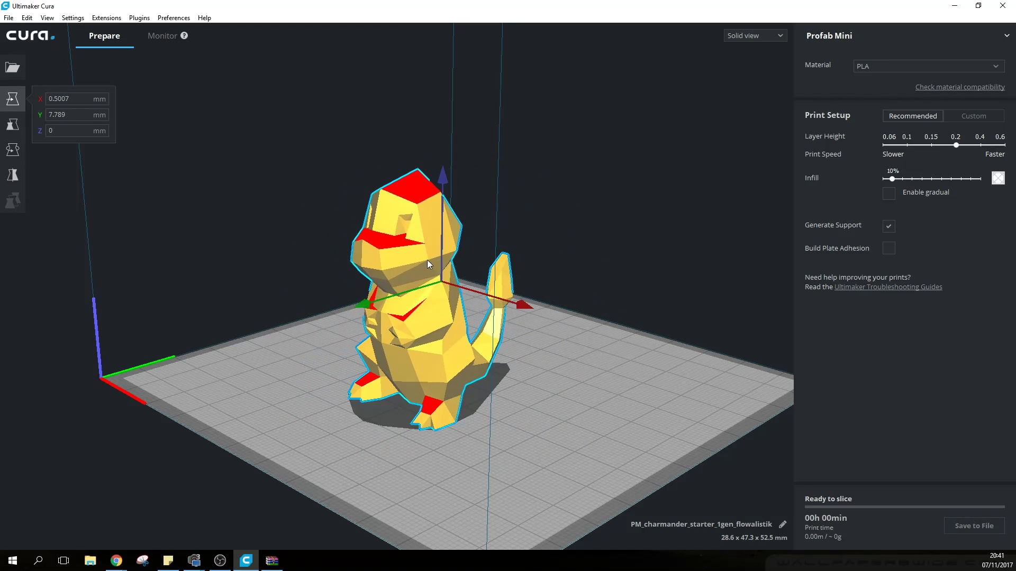
left_click(442, 253)
left_click(444, 262)
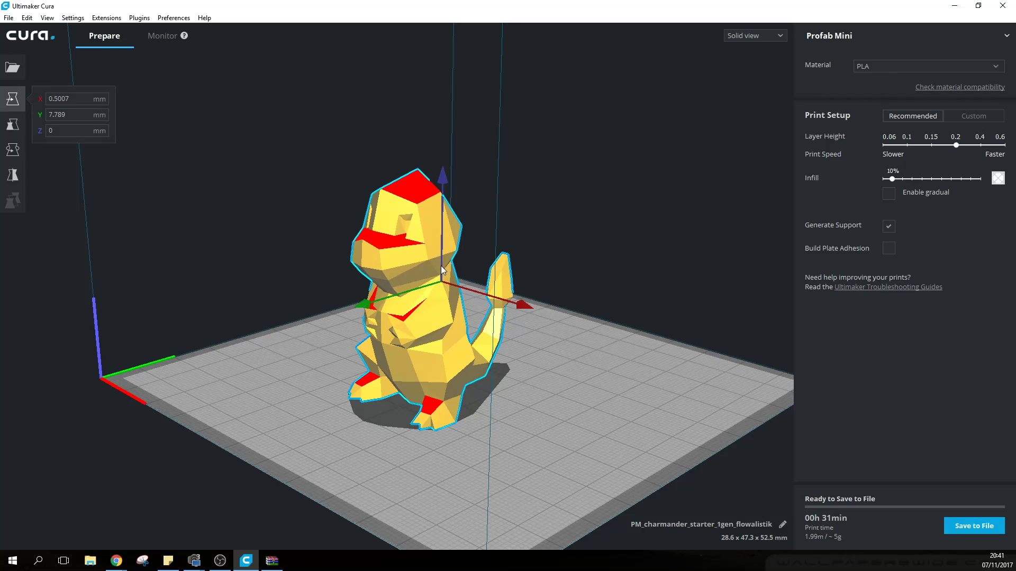
left_click(440, 266)
left_click(443, 207)
left_click_drag(444, 206, 453, 156)
Arrange All Models to recentre the Charmander at X, Y and Z 0
right_click_drag(286, 376, 423, 380)
right_click(431, 271)
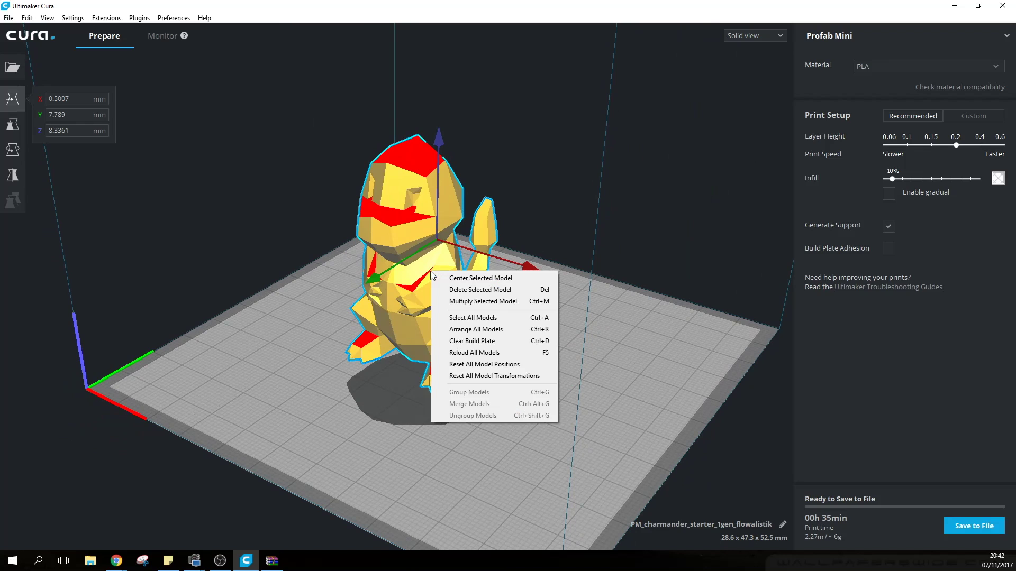
left_click(478, 329)
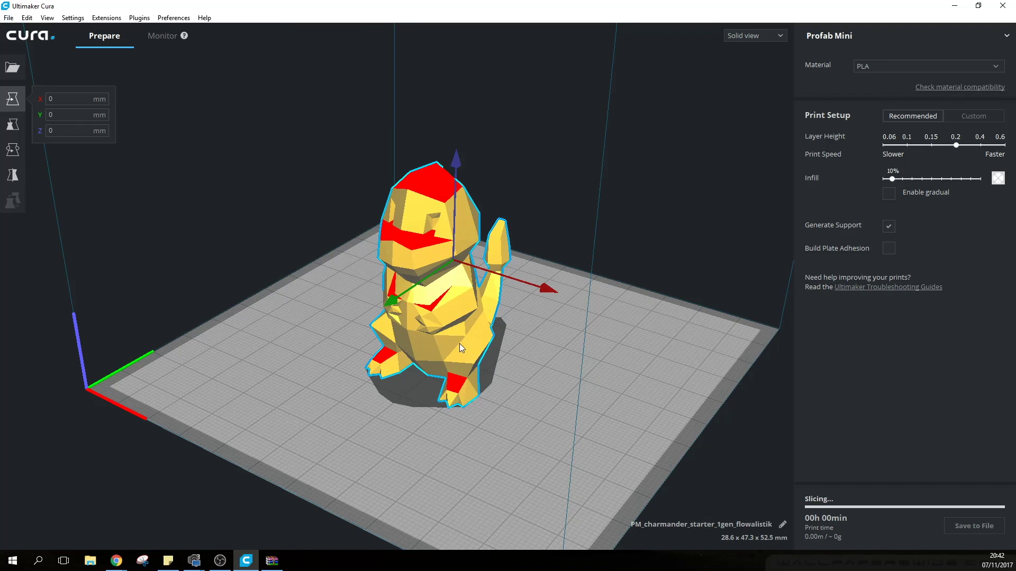
Trial-scale X and Y to 150%, undo it, then try a 75° rotation about the vertical axis
left_click(13, 127)
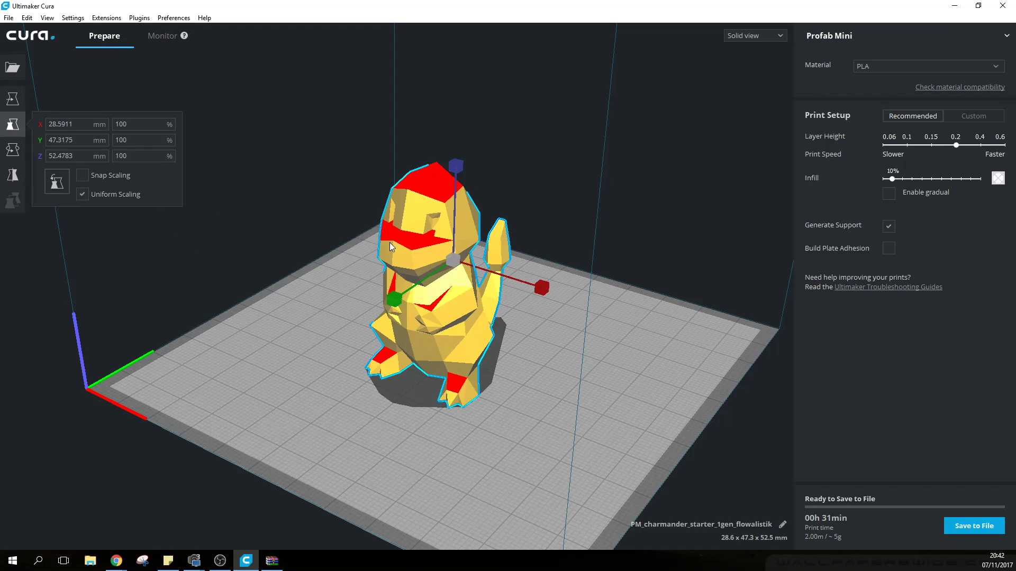
left_click(132, 125)
double_click(146, 124)
type("150")
left_click(151, 140)
type("150")
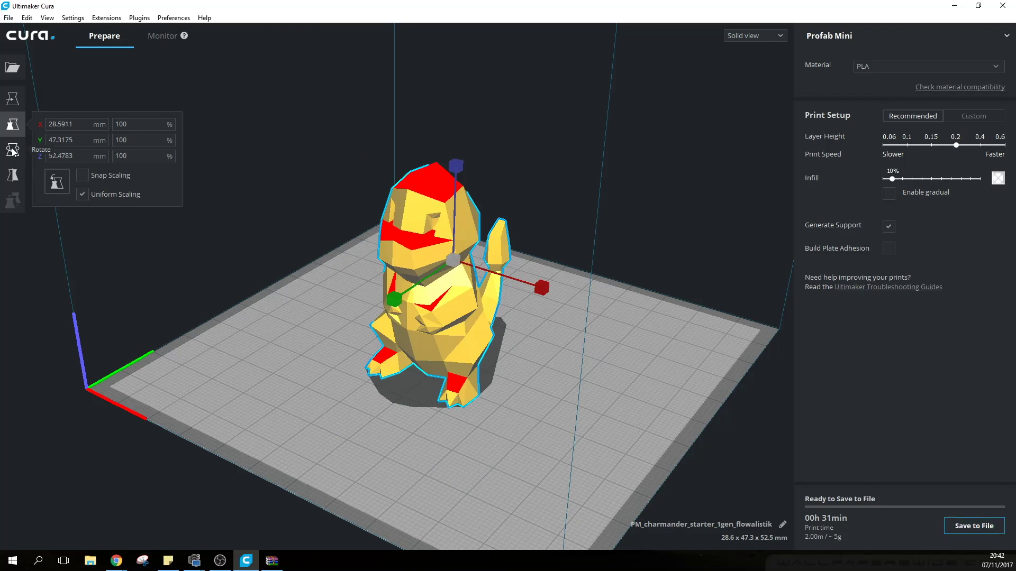
key("r")
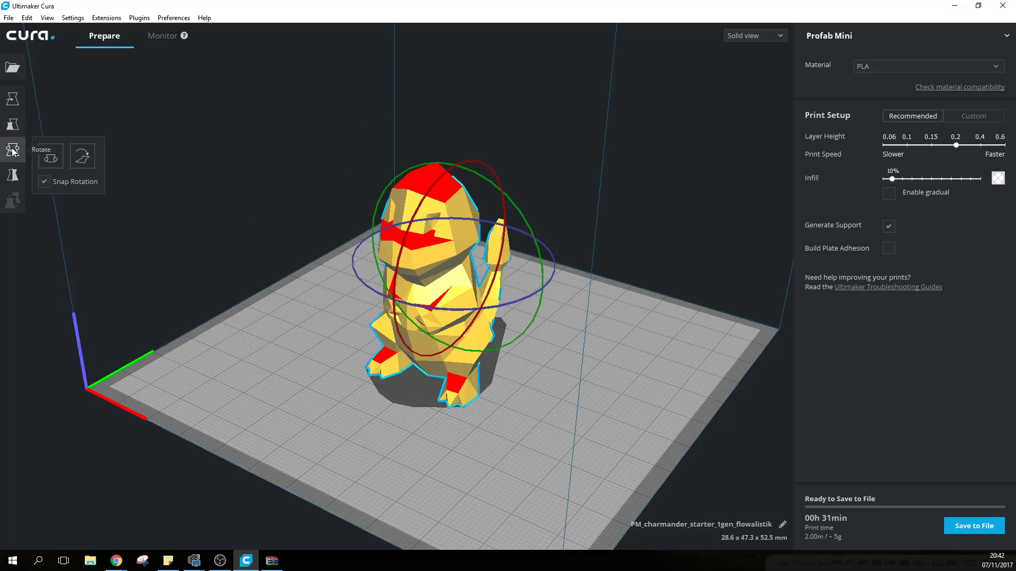
left_click_drag(358, 266, 442, 196)
Undo the last rotation, then mirror the Charmander front-to-back and back to its original facing
key("ctrl+z")
left_click(13, 175)
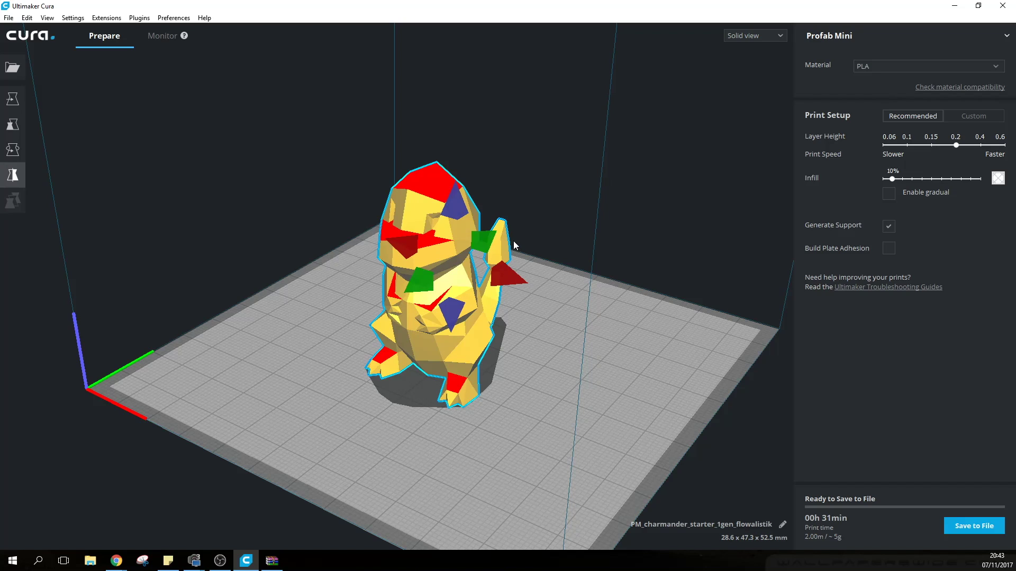
left_click(484, 245)
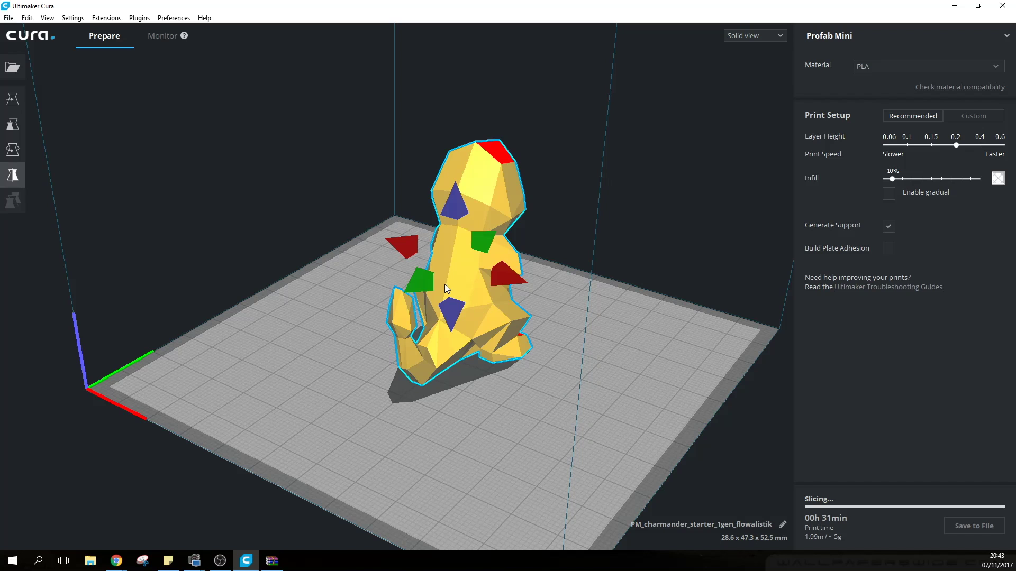
left_click(418, 286)
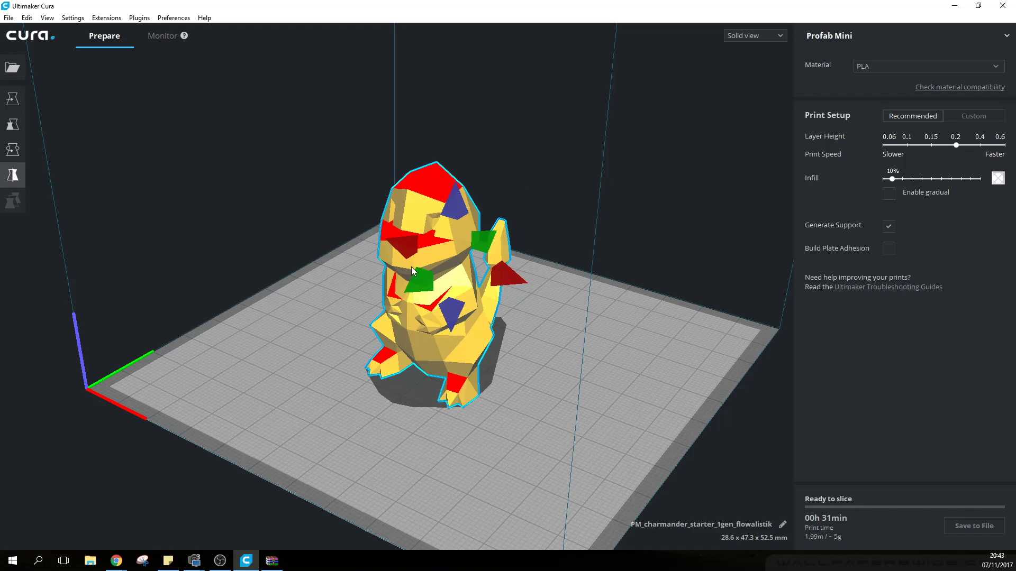
right_click_drag(264, 370, 388, 235)
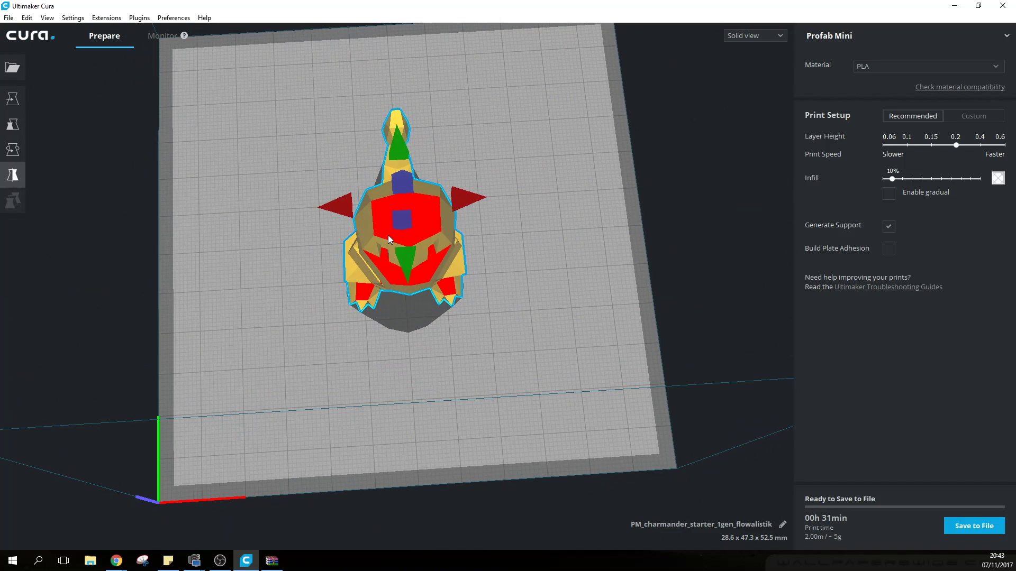
right_click_drag(397, 303, 439, 403)
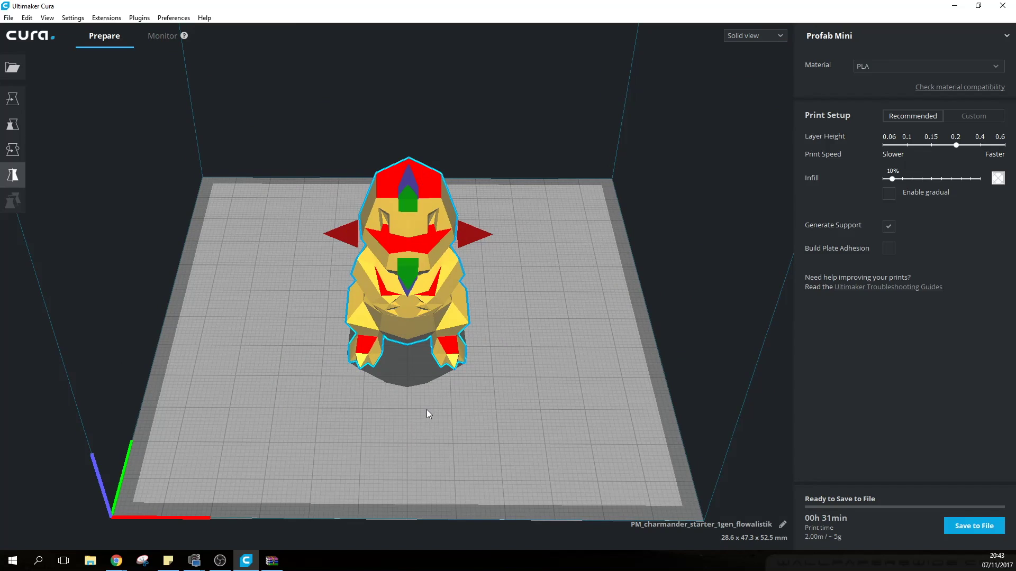